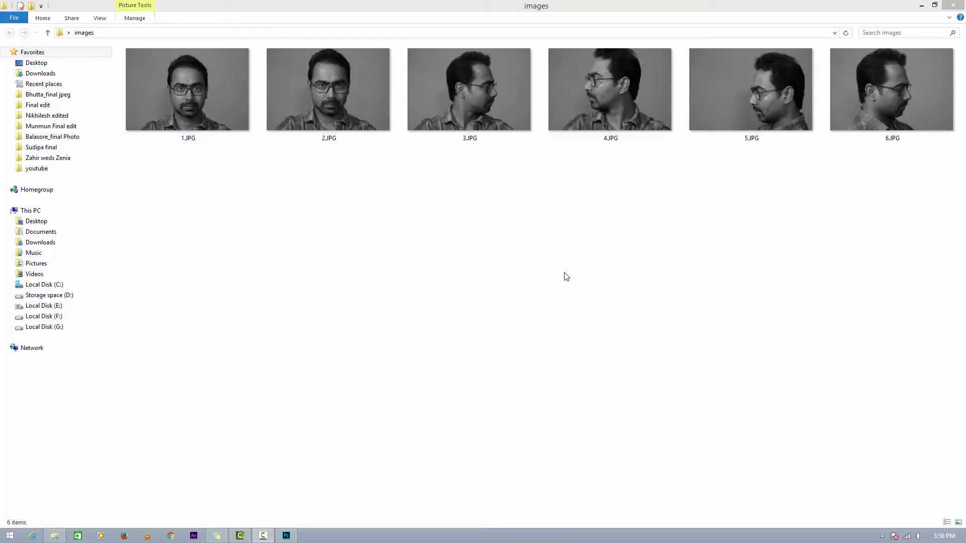
Preview the portrait photos at full size, stepping through each one
double_click(212, 92)
key("Right")
key("Right")
key("Right")
key("Right")
key("Right")
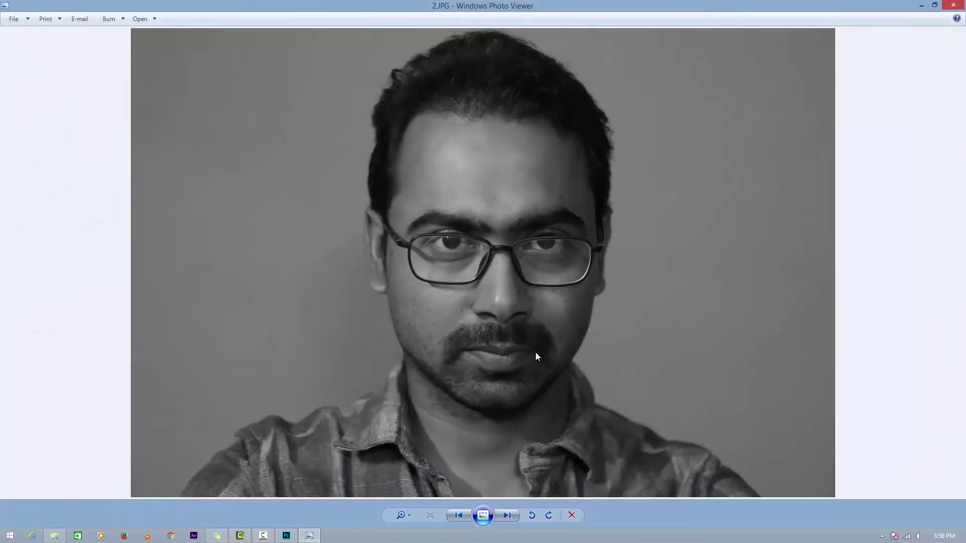
key("Right")
key("Right")
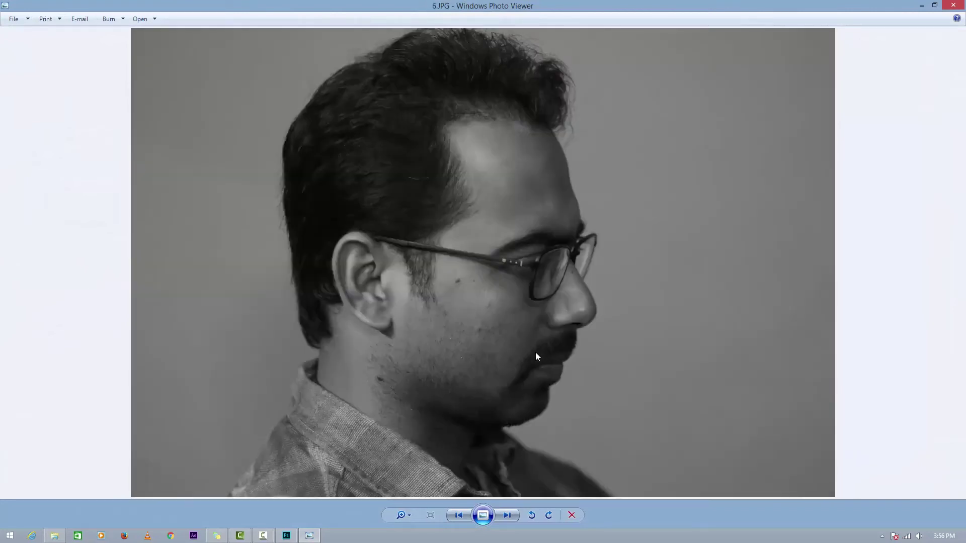
left_click(953, 5)
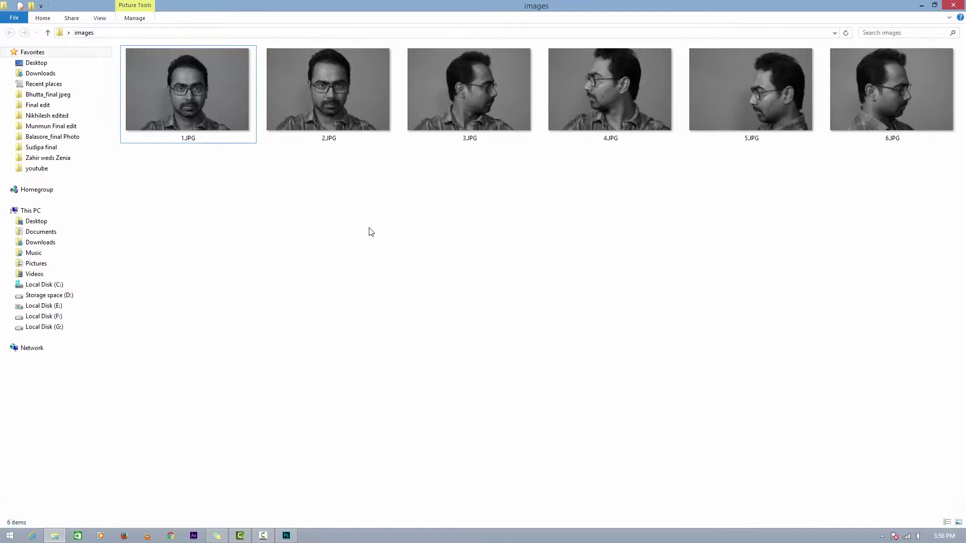
Select the six portrait photos 1.JPG–6.JPG in the folder, then clear the selection
left_click_drag(373, 236, 232, 51)
left_click(518, 120)
left_click(745, 126)
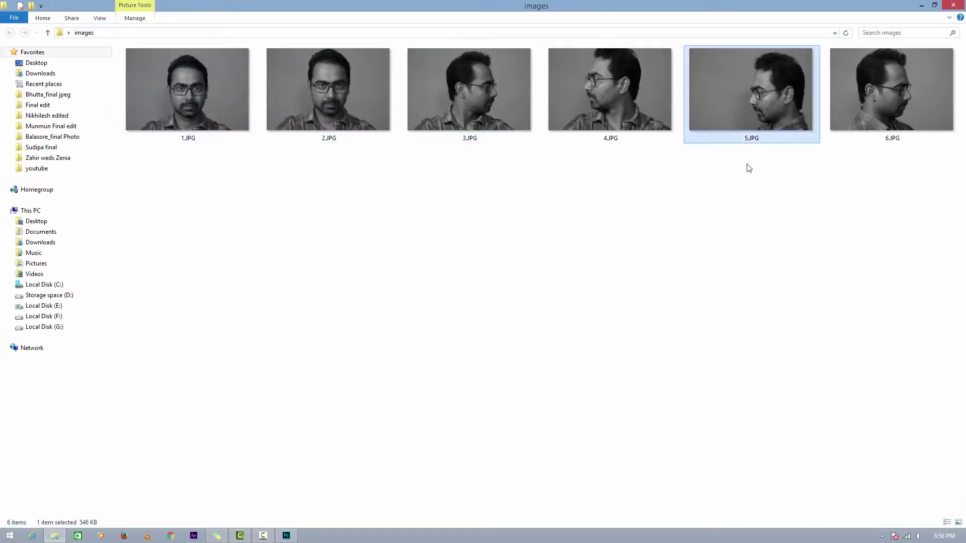
left_click(596, 96)
left_click(894, 95)
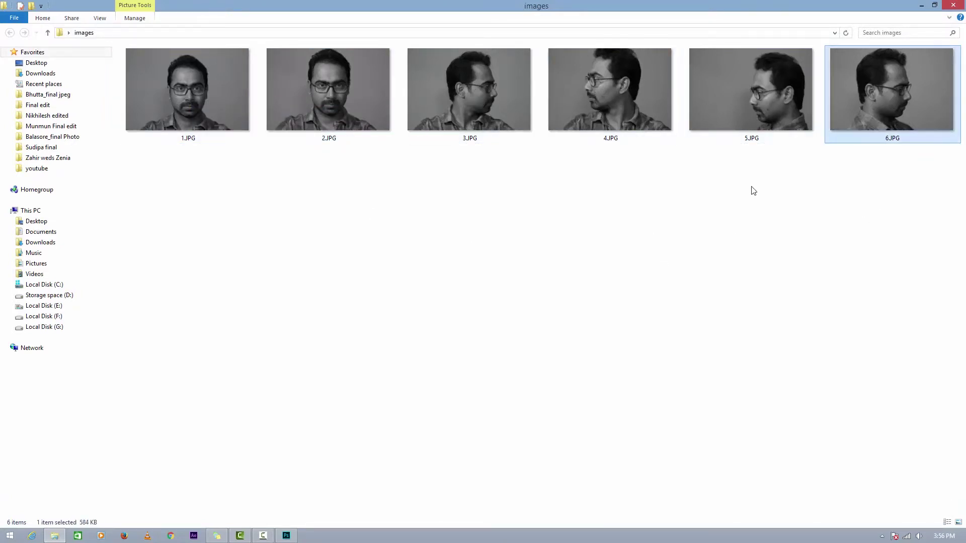
left_click(607, 114)
left_click(810, 115)
left_click(836, 116)
left_click(443, 103)
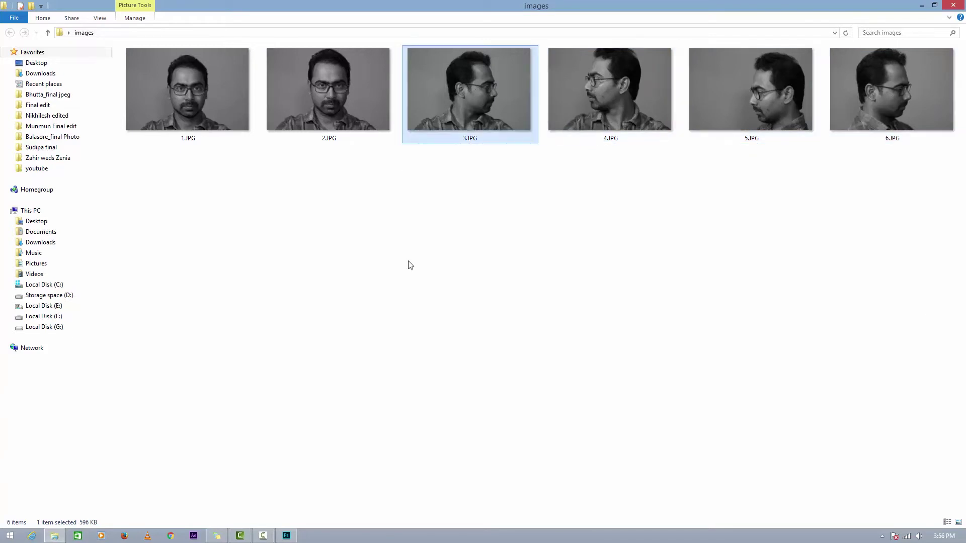
left_click_drag(925, 311, 109, 84)
left_click(523, 288)
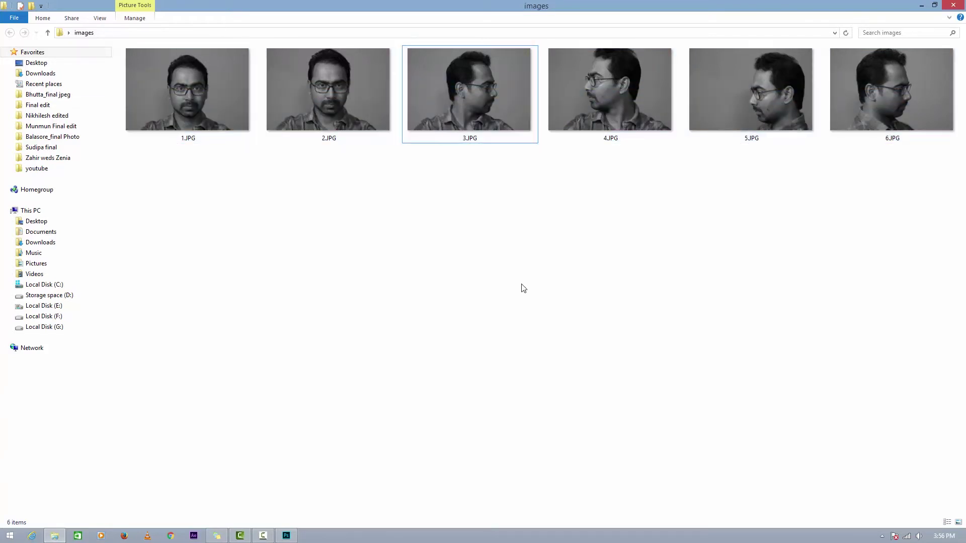
Load 1.JPG through 6.JPG as individual files via File > Scripts > Load Files into Stack
left_click(287, 536)
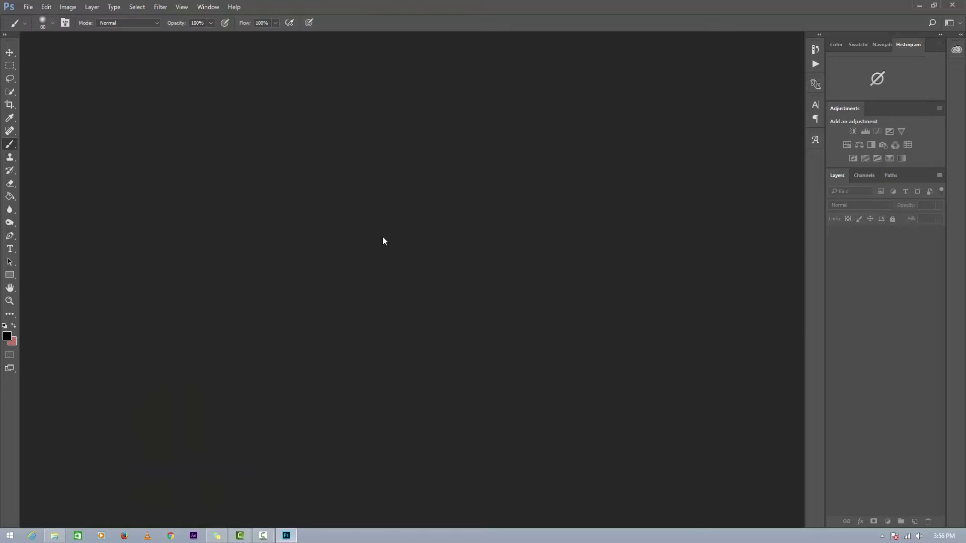
left_click(27, 8)
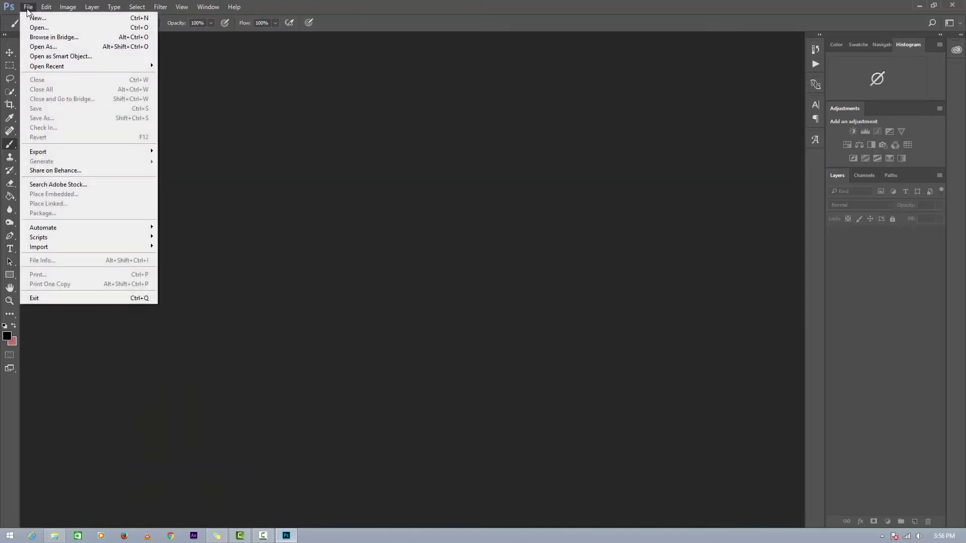
mouse_move(50, 237)
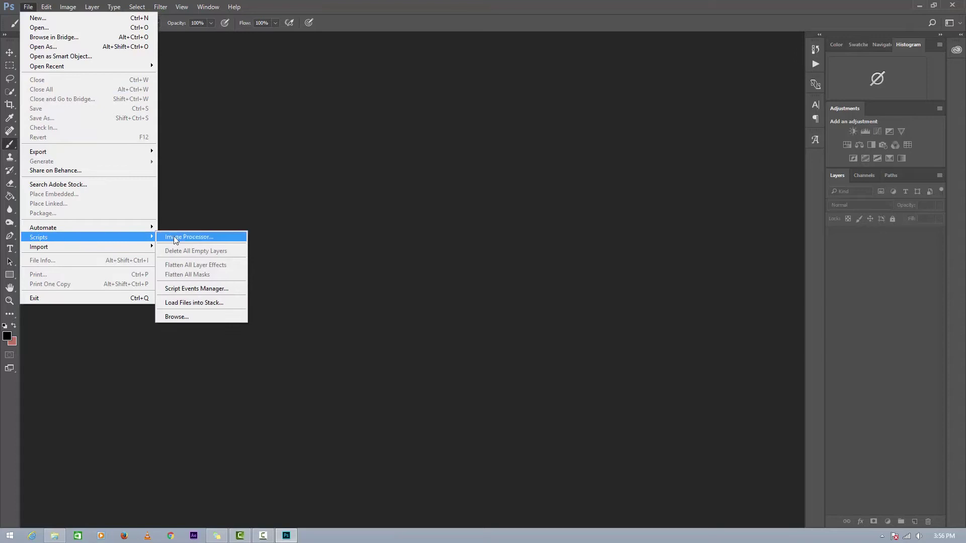
left_click(218, 303)
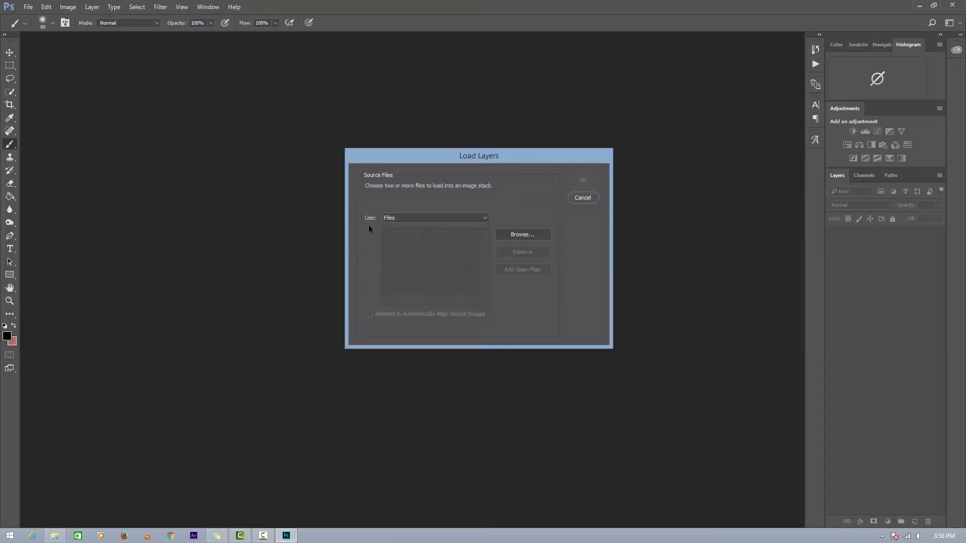
left_click(439, 222)
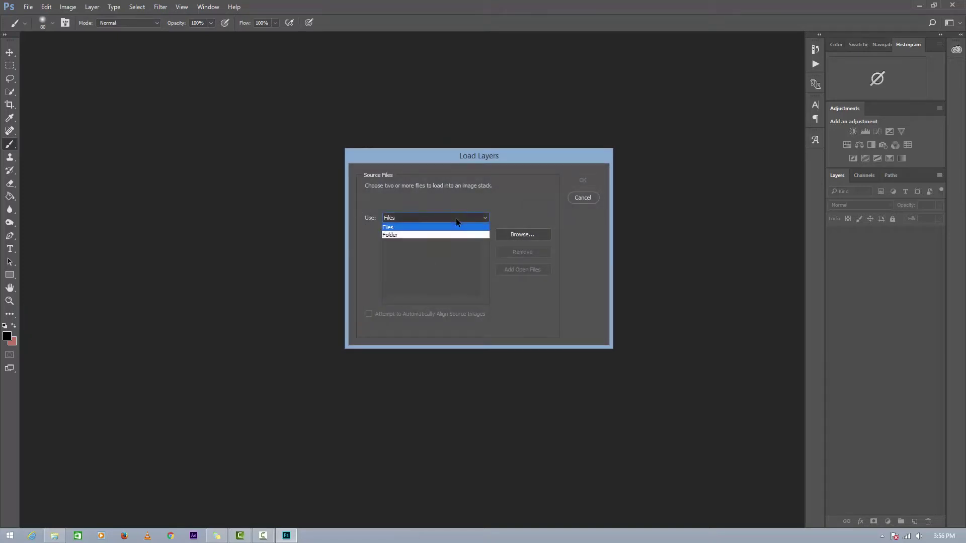
left_click(428, 229)
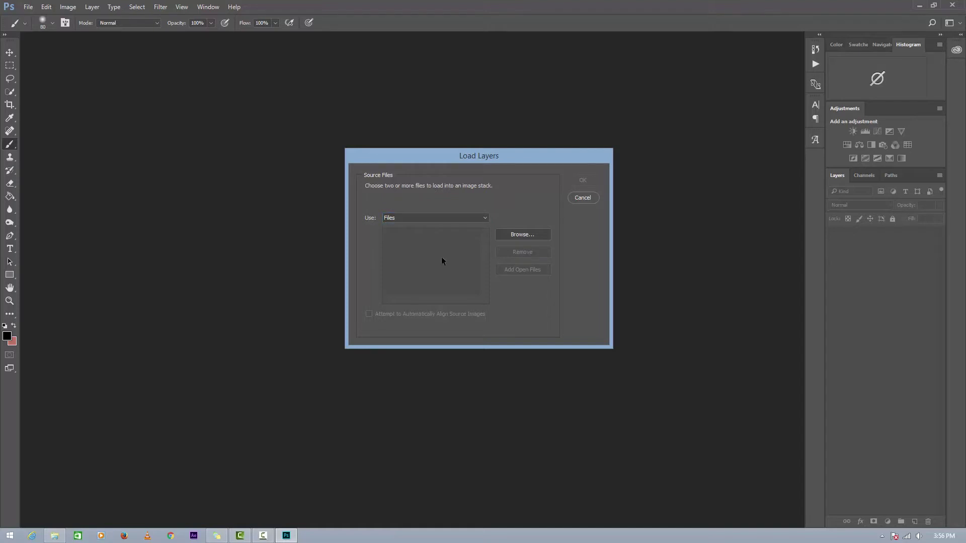
left_click(521, 234)
left_click_drag(823, 340, 505, 228)
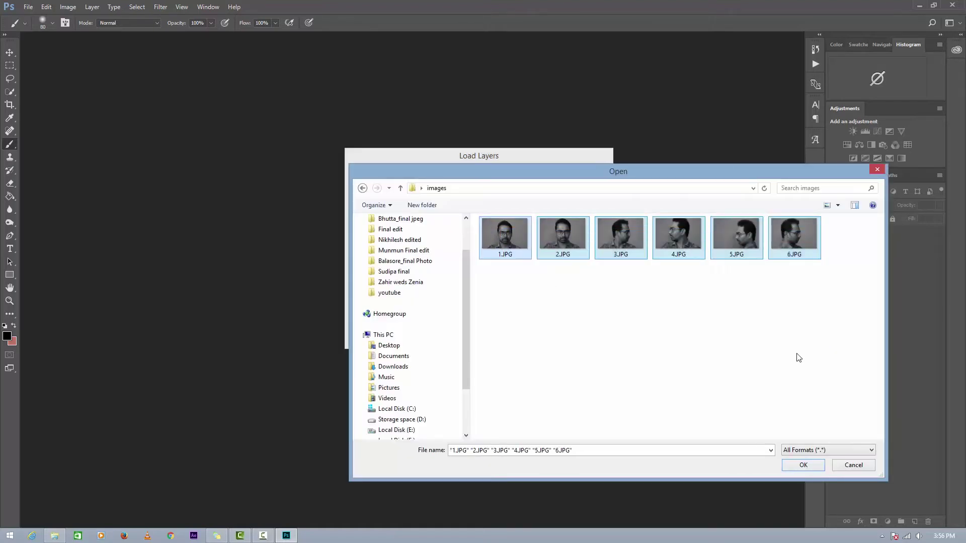
left_click(811, 467)
left_click(583, 181)
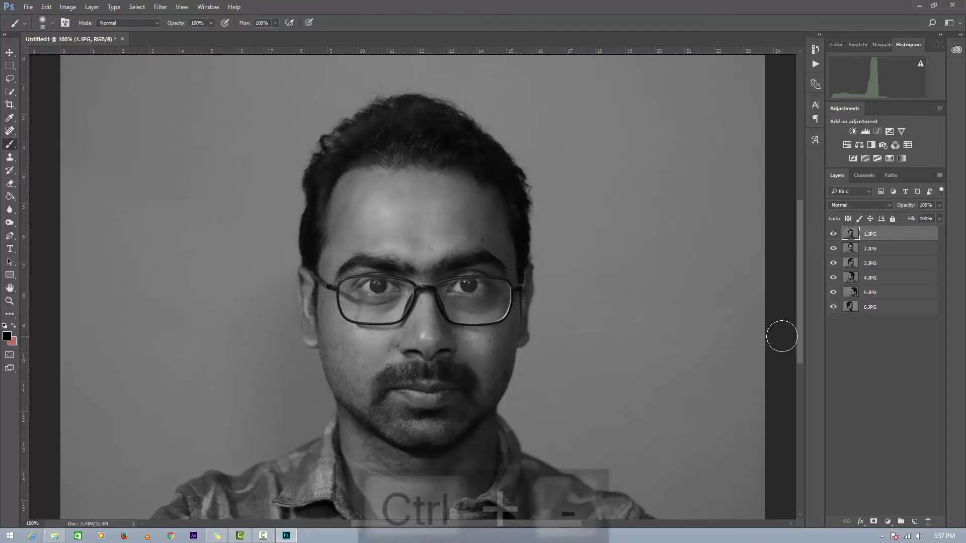
Zoom out and put a default Black & White adjustment layer on top of the stack
key("ctrl+minus")
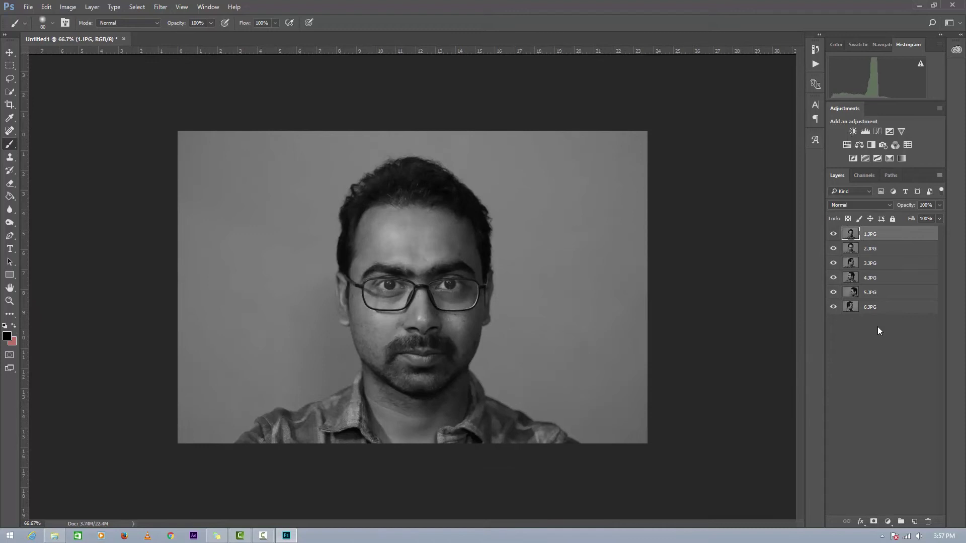
left_click(889, 523)
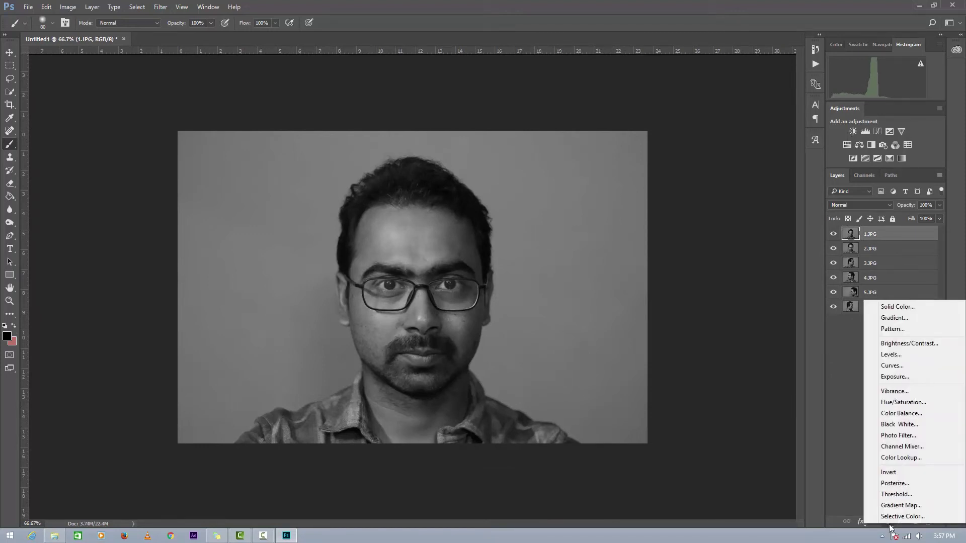
left_click(912, 427)
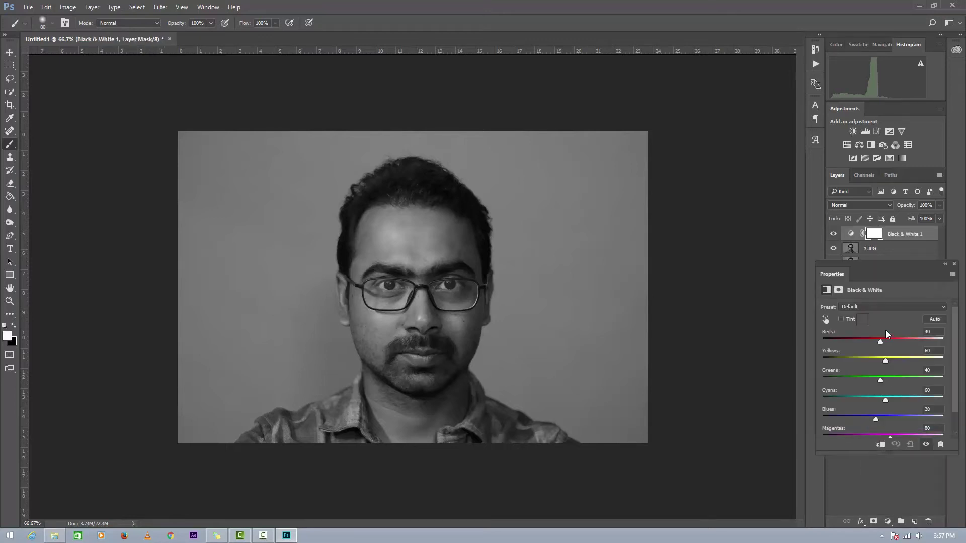
left_click(955, 265)
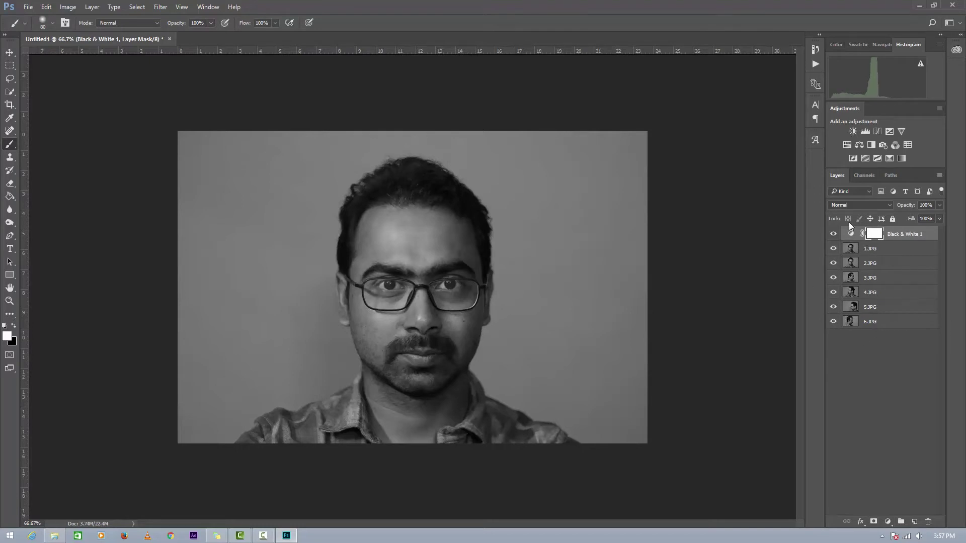
left_click(884, 251)
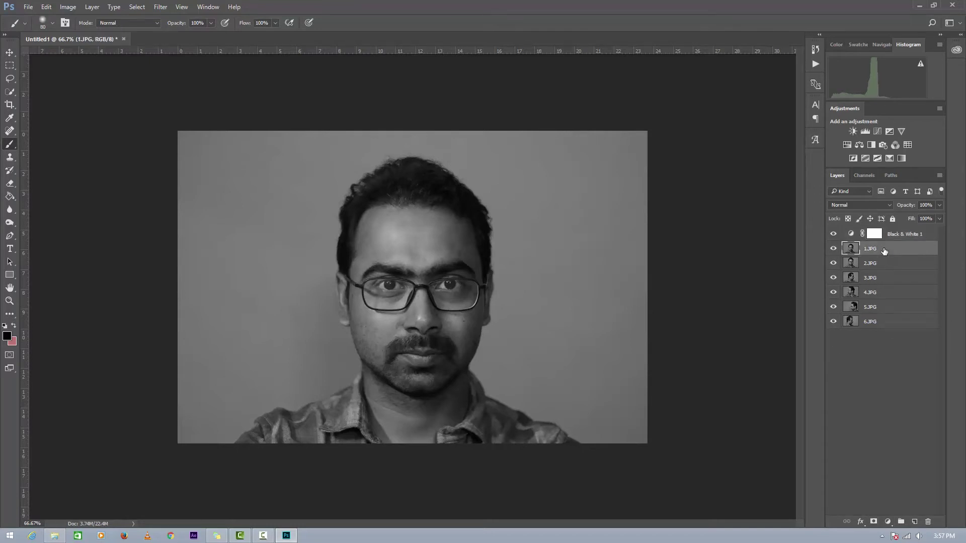
Fill a teal hairline-to-glasses rectangle on new Layer 1 above 2.JPG and clip 1.JPG to it
left_click(880, 265)
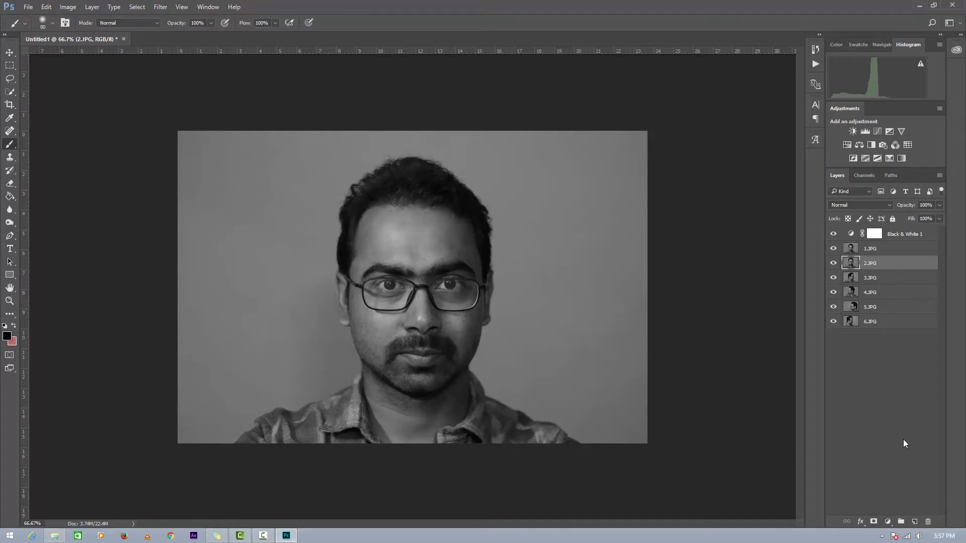
left_click(915, 523)
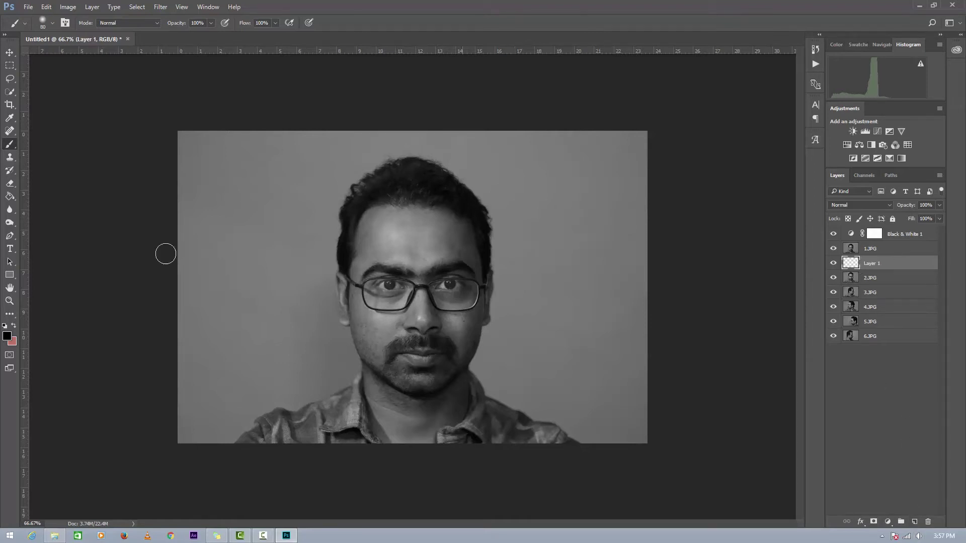
left_click(9, 66)
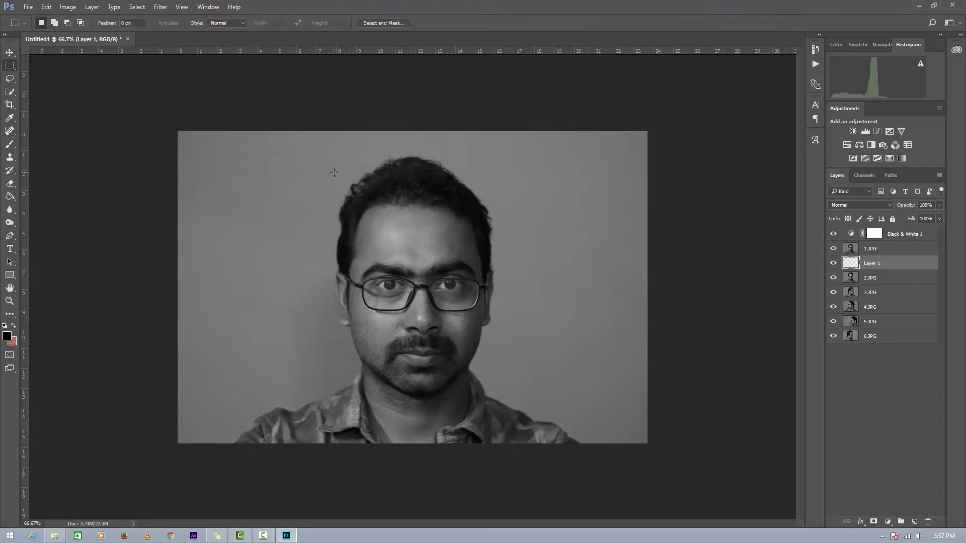
left_click_drag(344, 151, 487, 321)
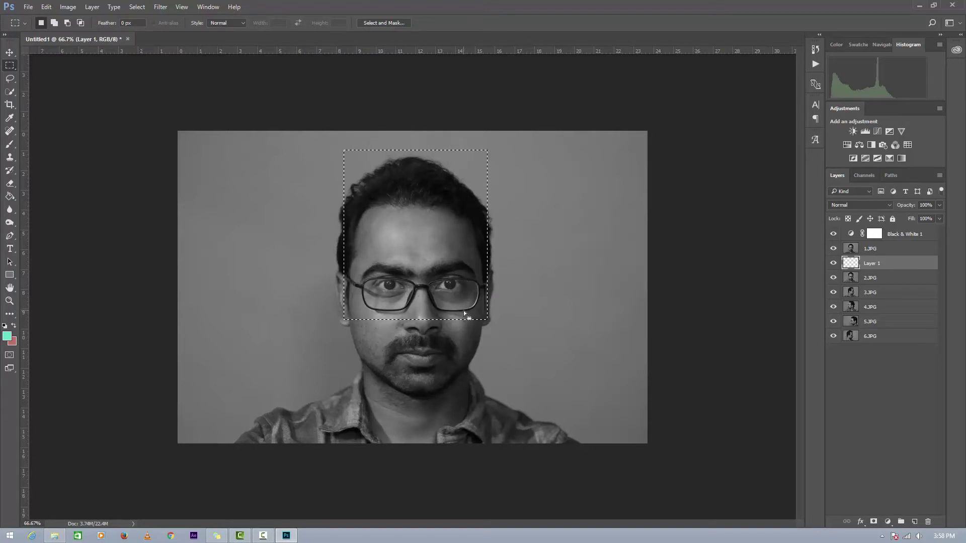
key("alt+BackSpace")
key("ctrl+d")
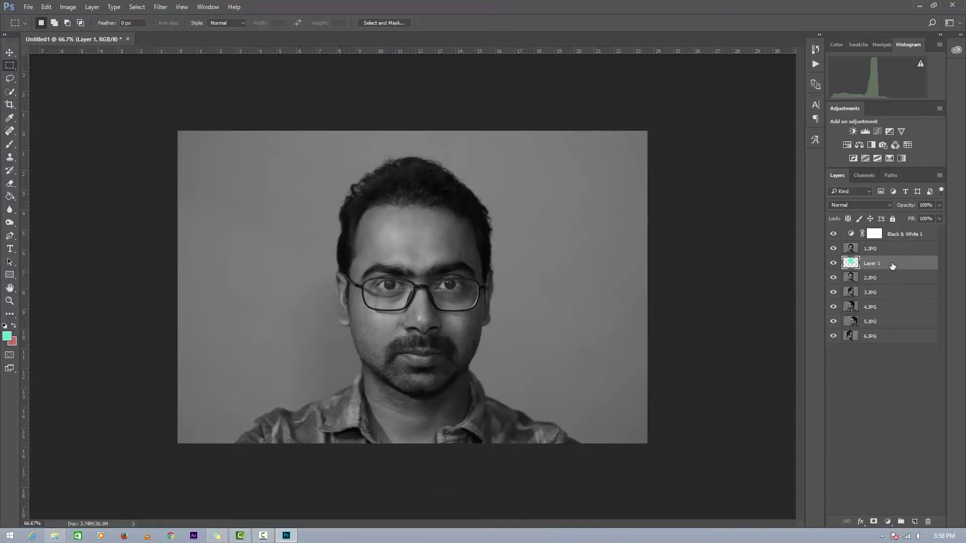
left_click_drag(892, 266, 892, 253)
left_click_drag(892, 253, 889, 254)
left_click(889, 254, "alt")
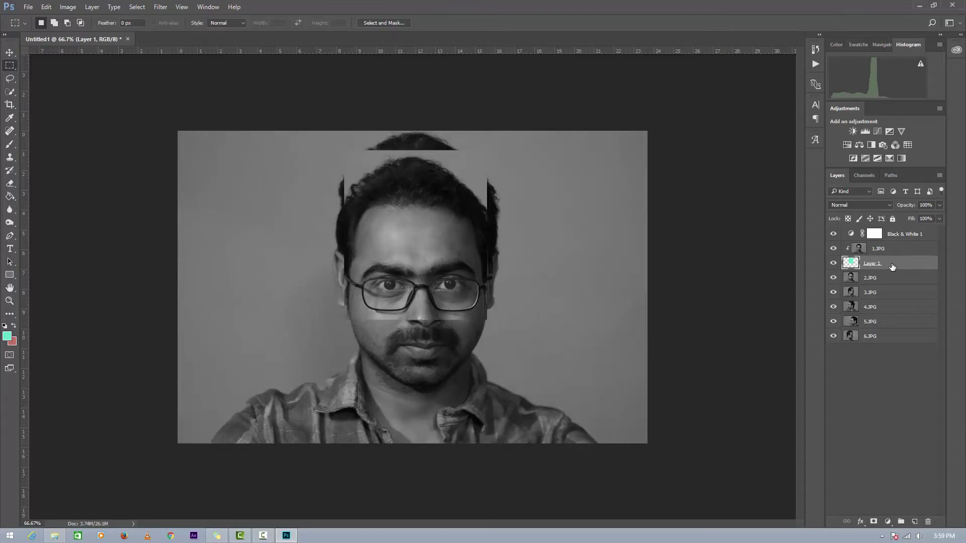
Add a drop shadow to Layer 1: 83% opacity, 10 px distance, 16 px size
right_click(897, 265)
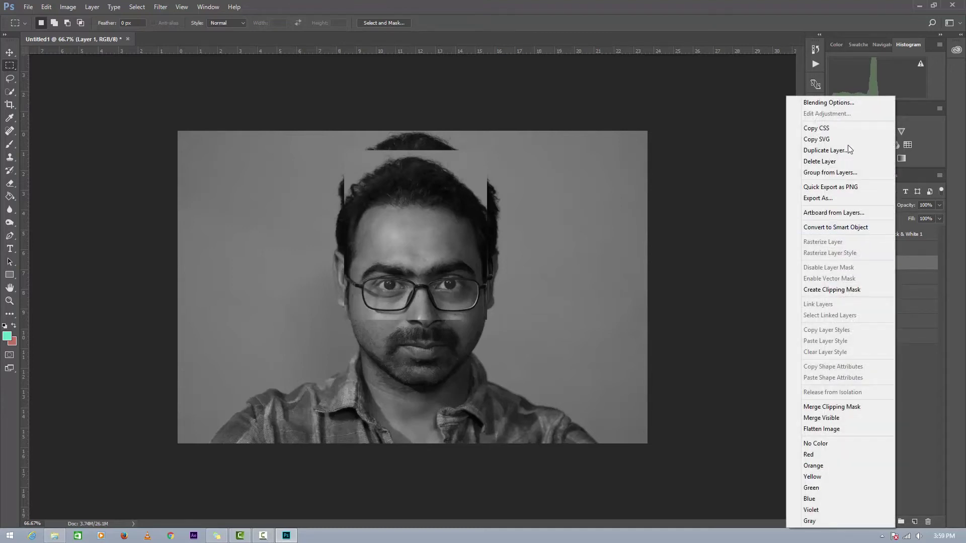
left_click(839, 103)
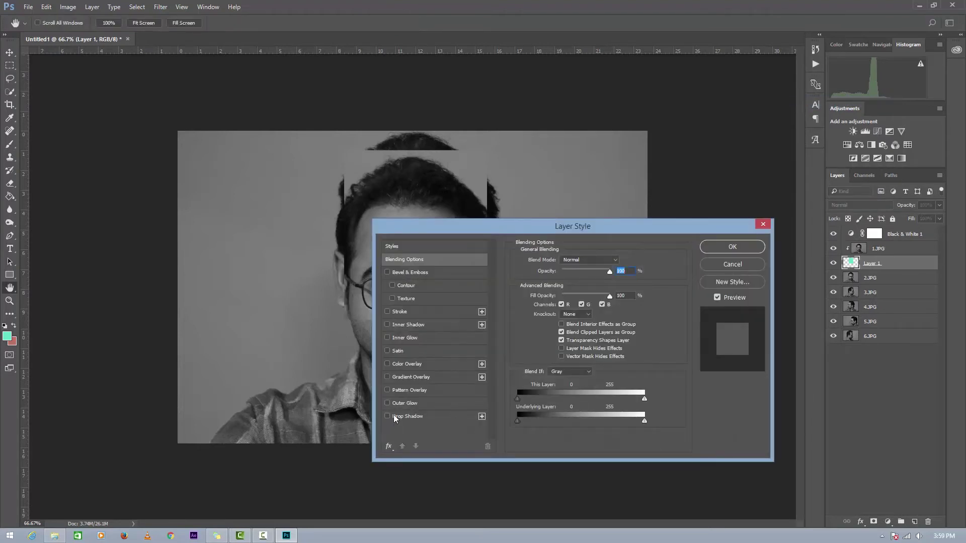
left_click(395, 417)
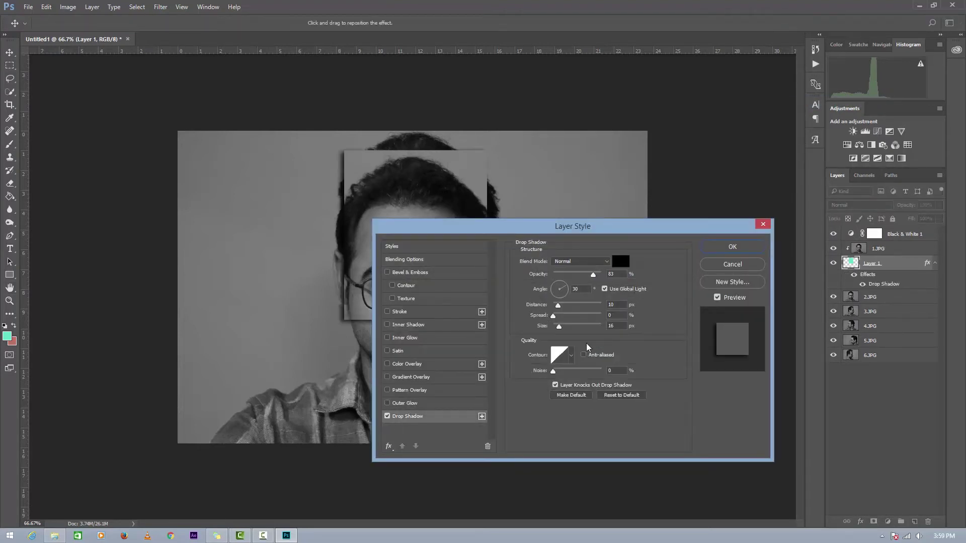
left_click_drag(557, 230, 733, 196)
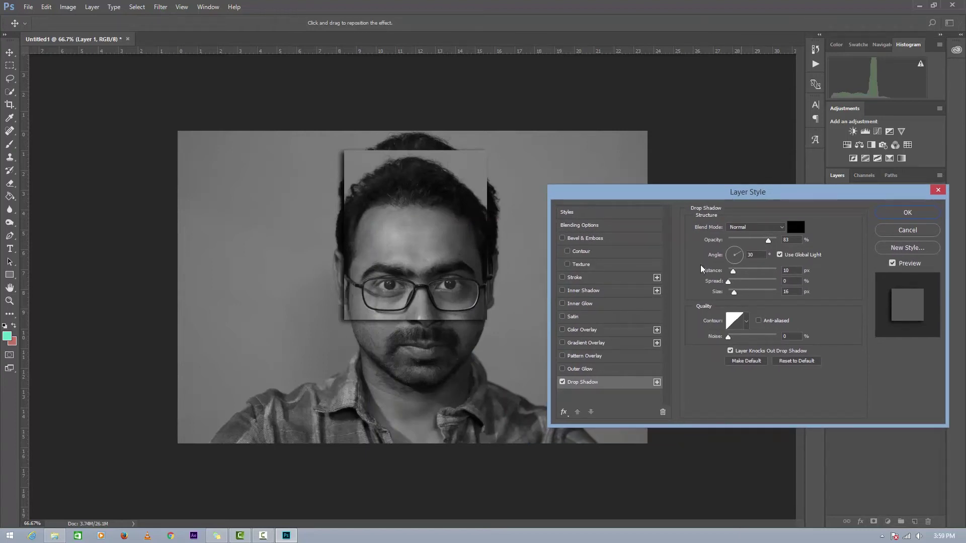
left_click(889, 213)
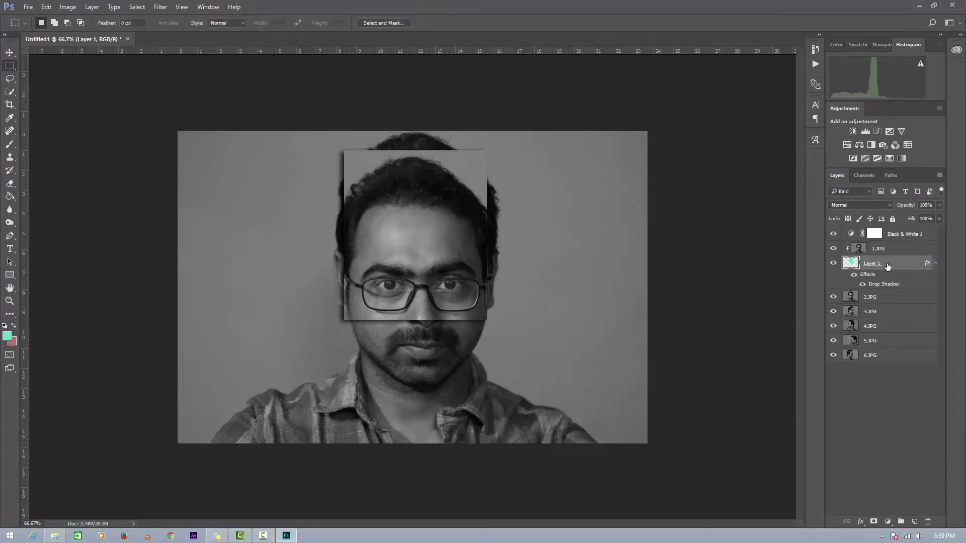
Fill a strip from the glasses to the canvas bottom on new Layer 2 and clip 2.JPG to it
left_click(885, 314)
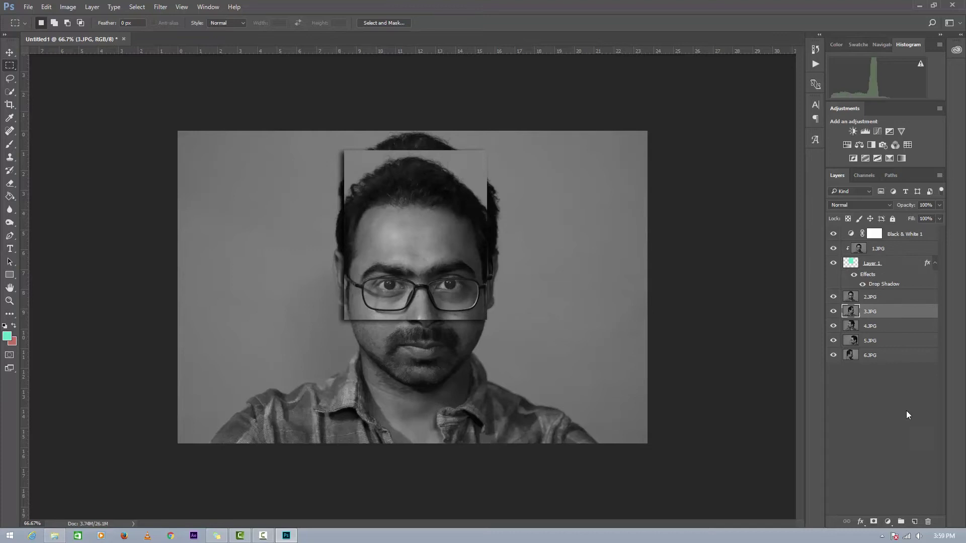
left_click(915, 522)
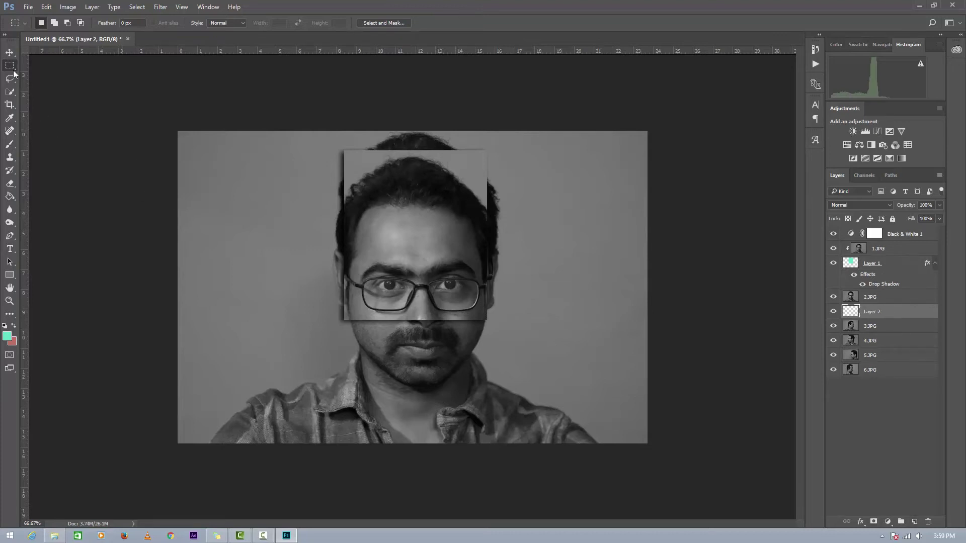
left_click_drag(349, 313, 488, 452)
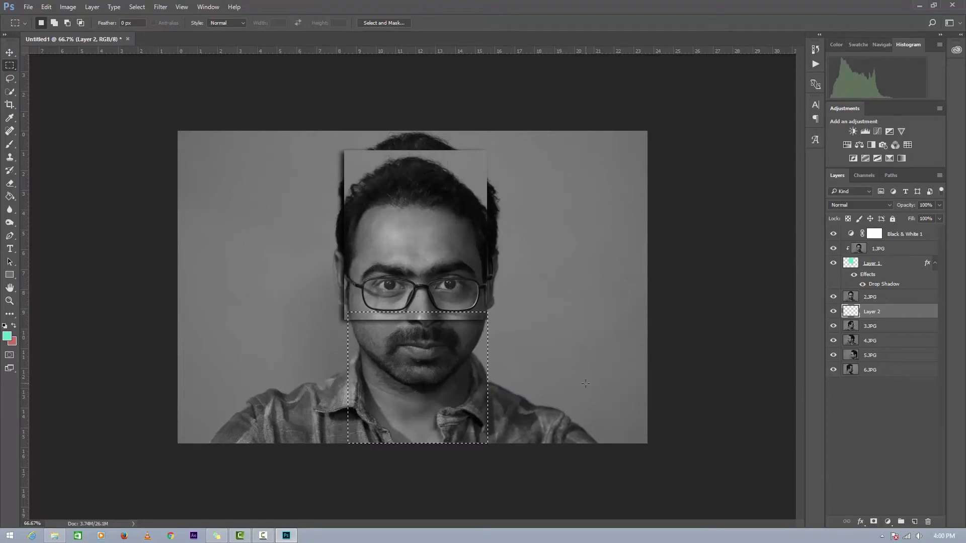
key("alt+BackSpace")
key("ctrl+d")
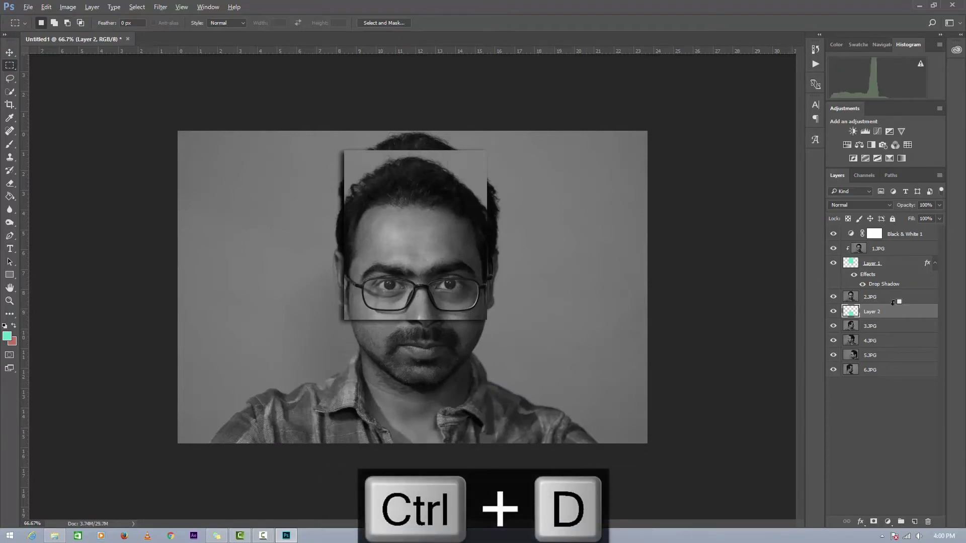
left_click(893, 304, "alt")
Nudge the clipped 2.JPG photo slightly down inside its strip with the Move tool
left_click(900, 299)
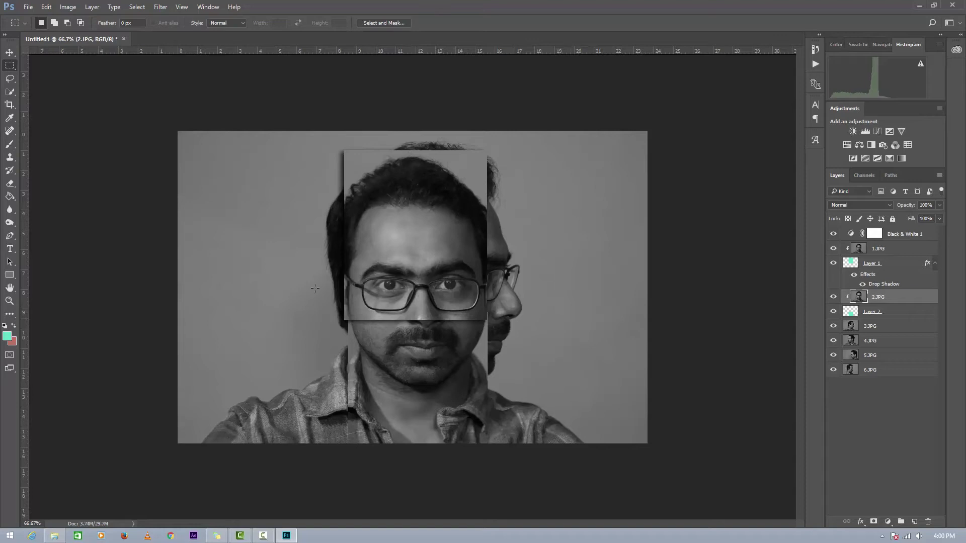
left_click(10, 52)
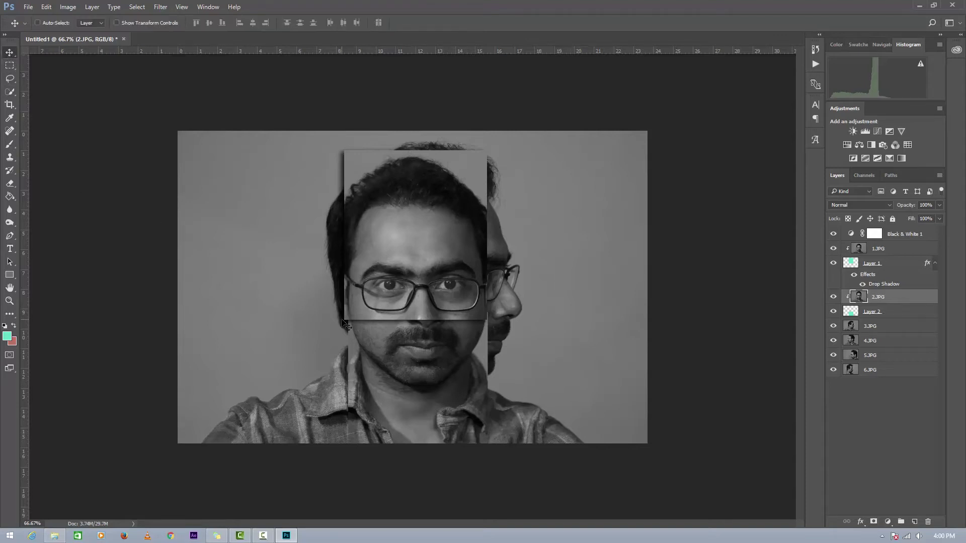
key("Left")
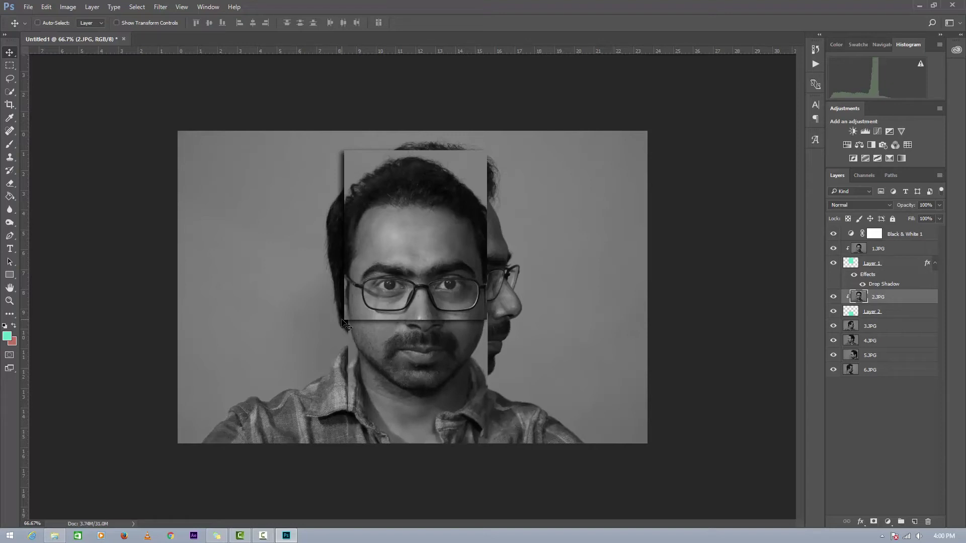
key("shift+Down")
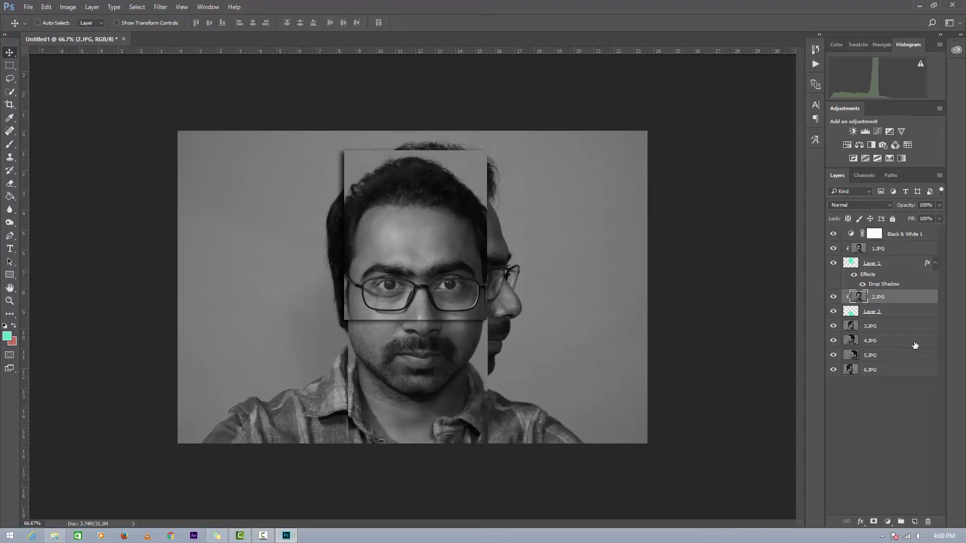
left_click(908, 316)
Fill a tall narrow strip right of the face on new Layer 3 above 4.JPG and clip 3.JPG to it
left_click(900, 328)
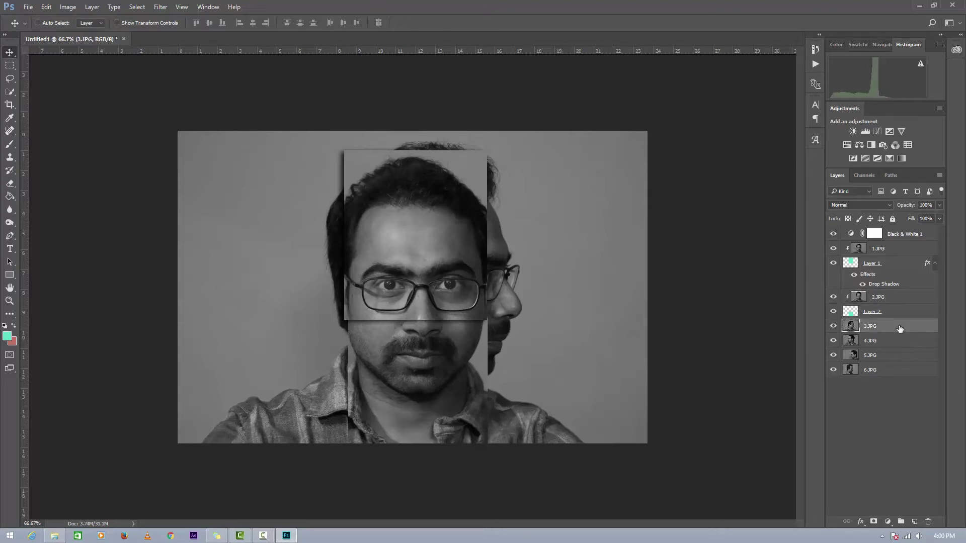
left_click(891, 342)
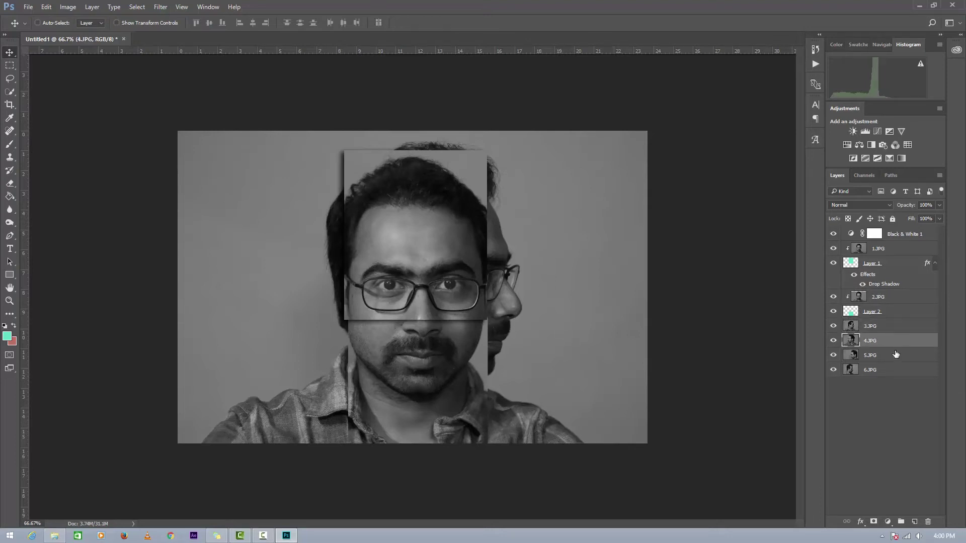
left_click(914, 523)
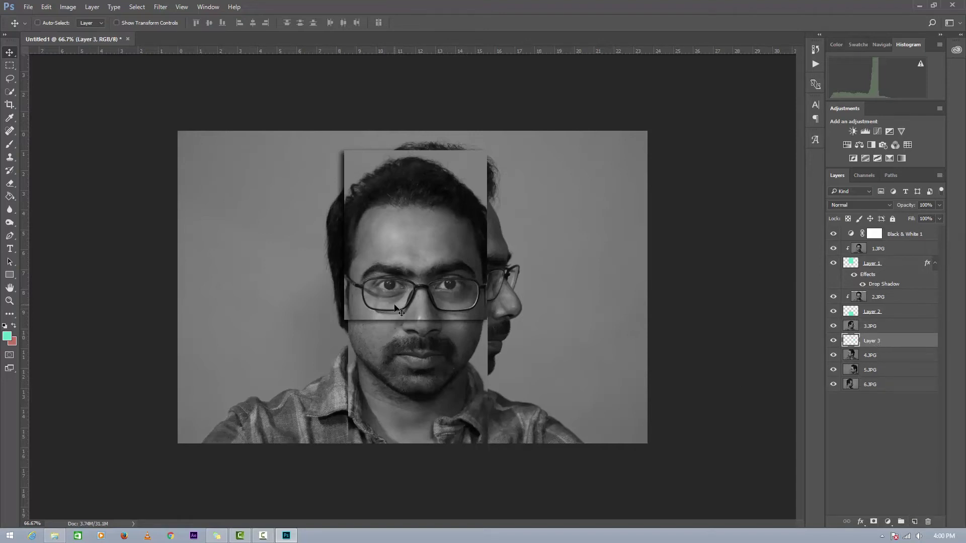
left_click(9, 66)
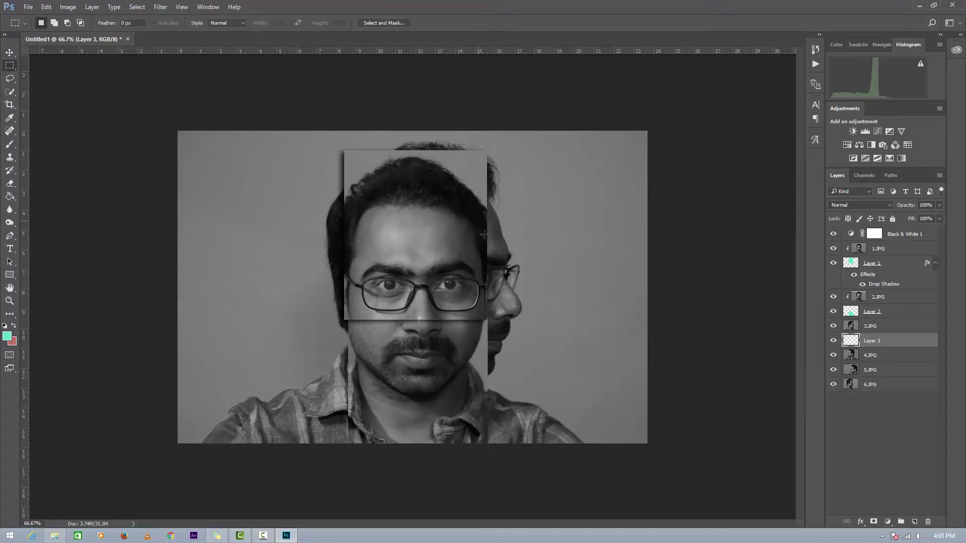
left_click_drag(478, 221, 522, 376)
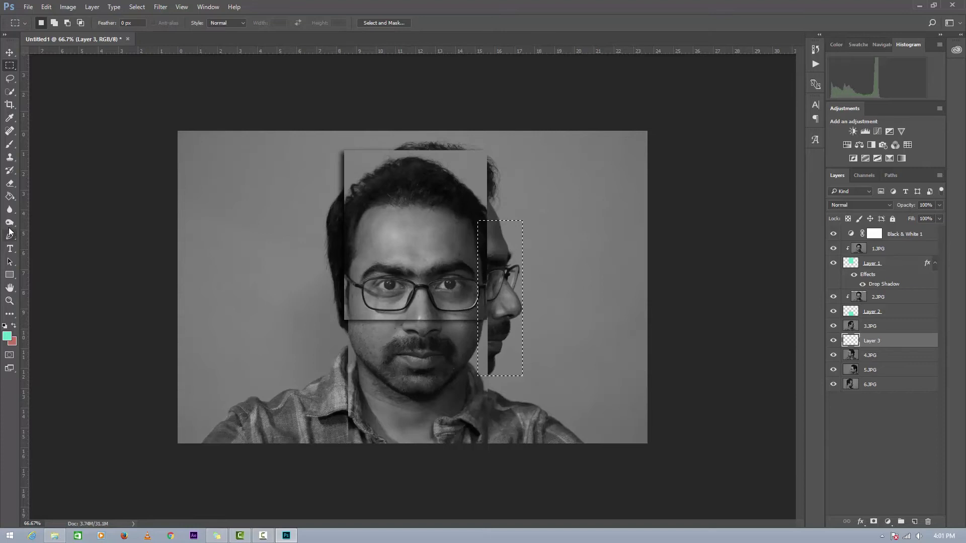
key("g")
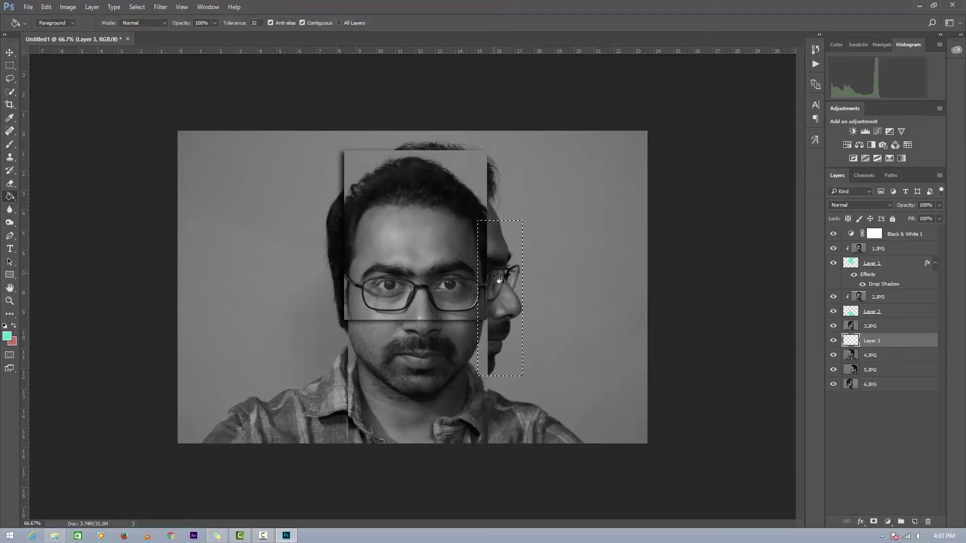
left_click(881, 333, "alt")
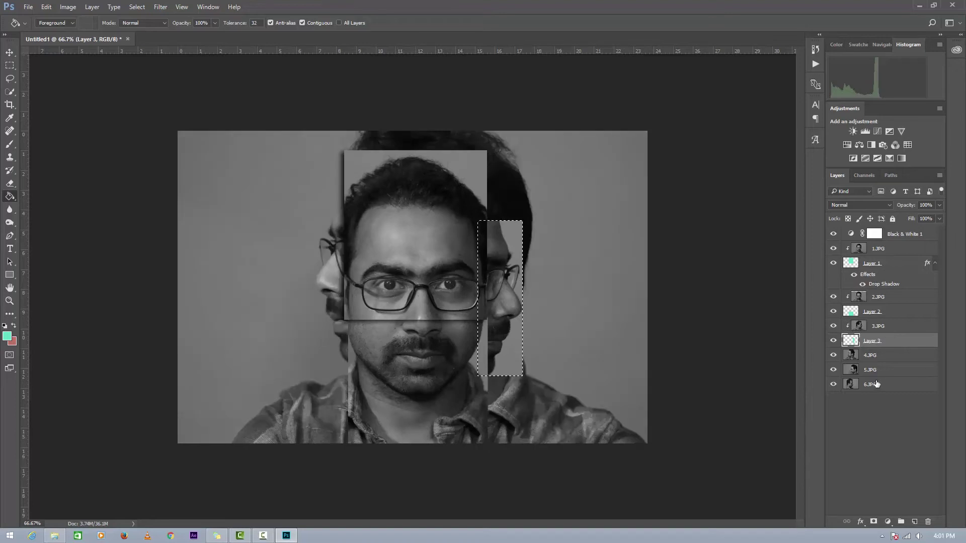
left_click(909, 315)
left_click(902, 345)
key("ctrl+d")
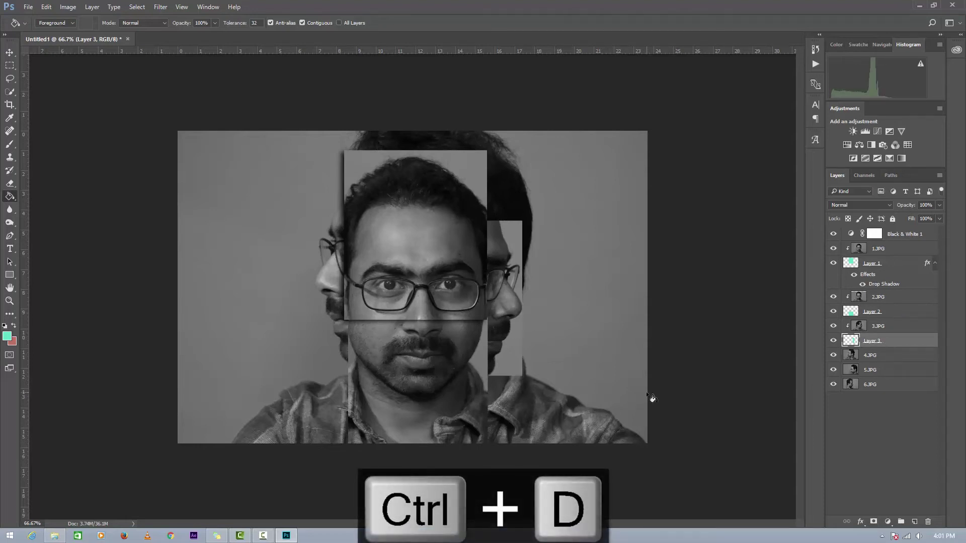
Nudge the 3.JPG profile photo up two steps inside its strip
left_click(881, 327)
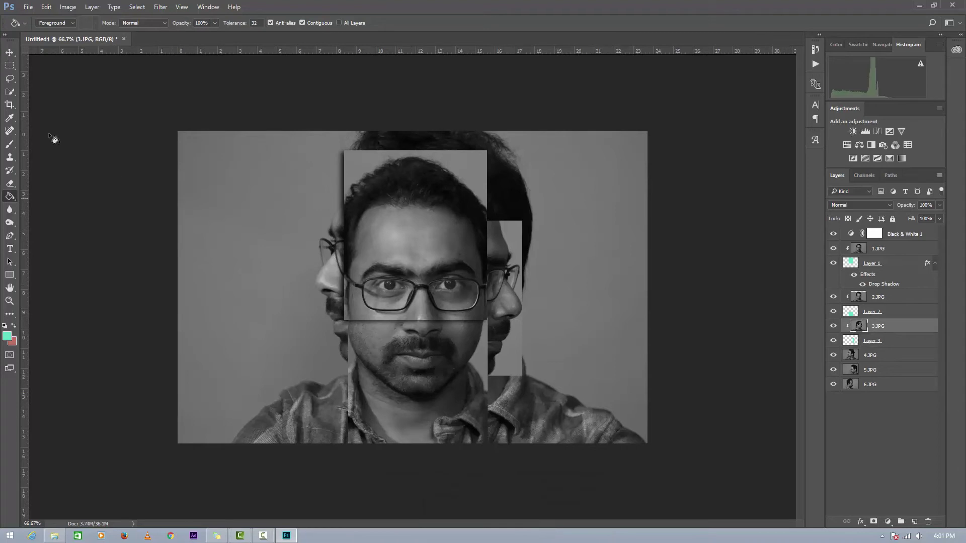
left_click(10, 53)
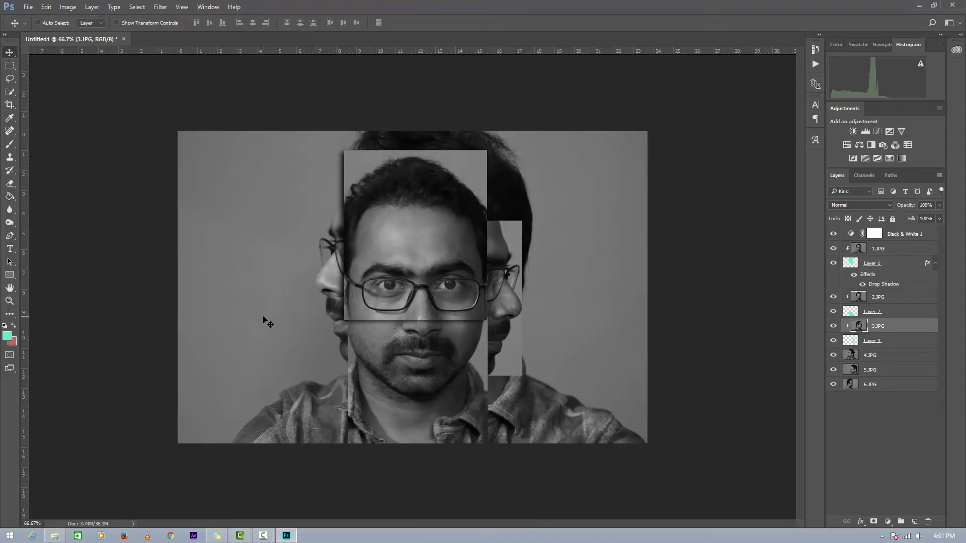
key("Up")
key("Up")
key("Up")
key("Up")
key("Up")
key("Up")
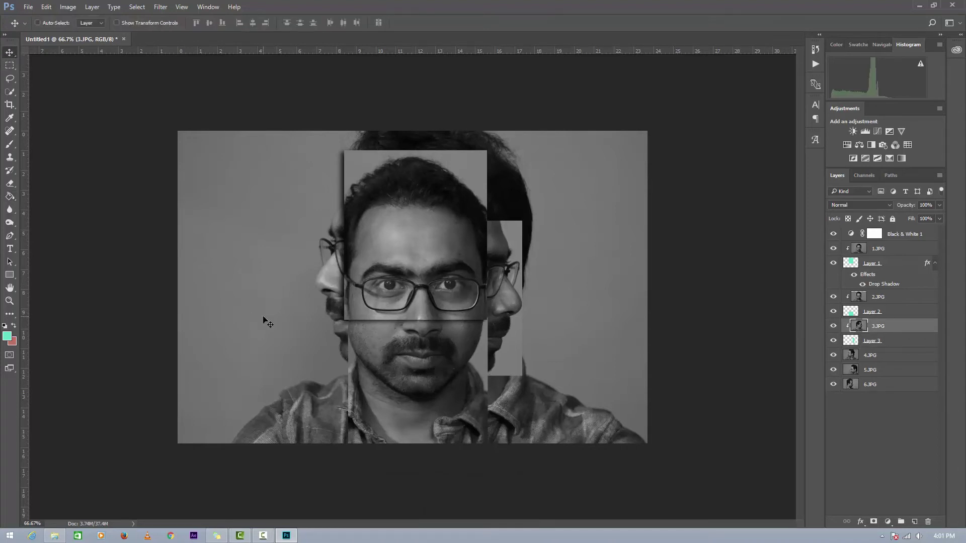
key("Up")
key("Up")
key("Up")
left_click(887, 428)
left_click(884, 370)
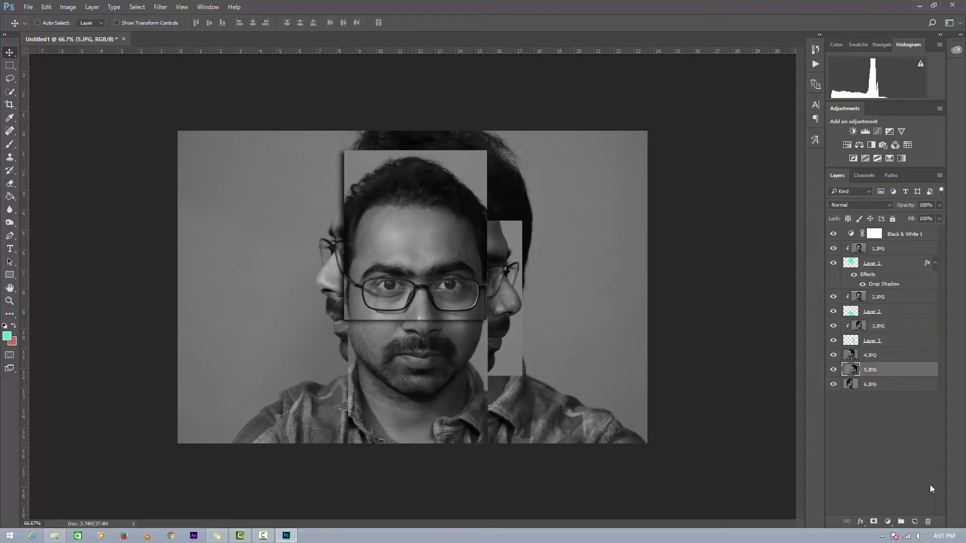
Fill a tall strip left of the face on new Layer 4 above 5.JPG and clip 4.JPG to it
left_click(915, 522)
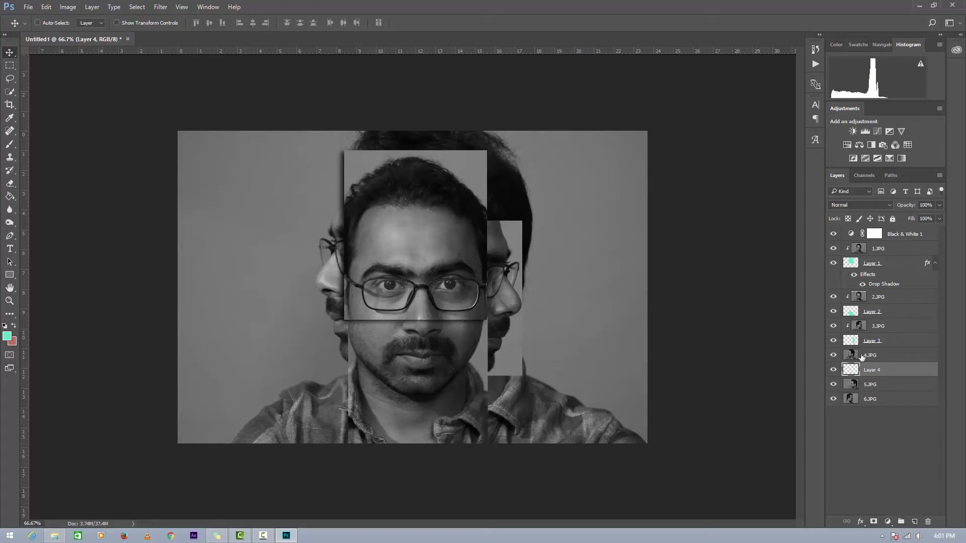
left_click(10, 65)
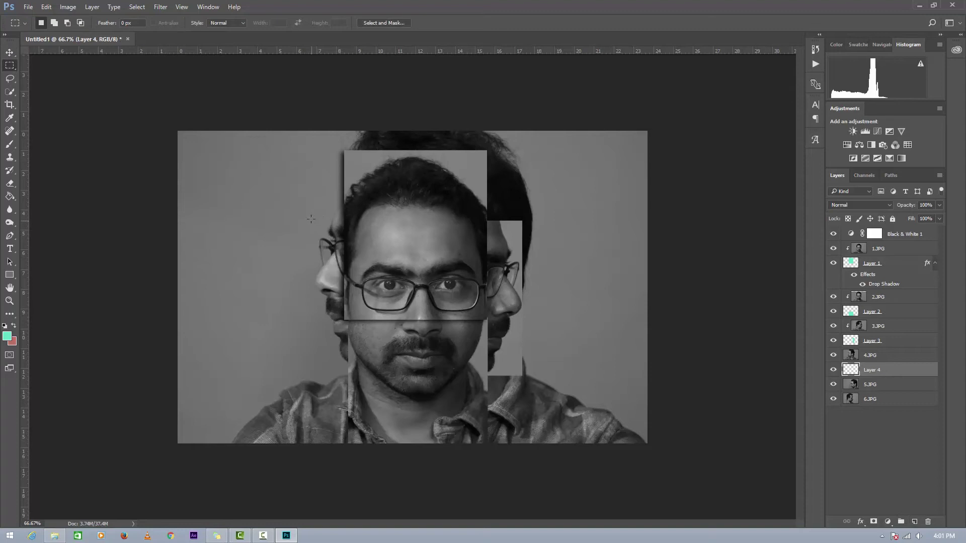
left_click_drag(311, 218, 362, 369)
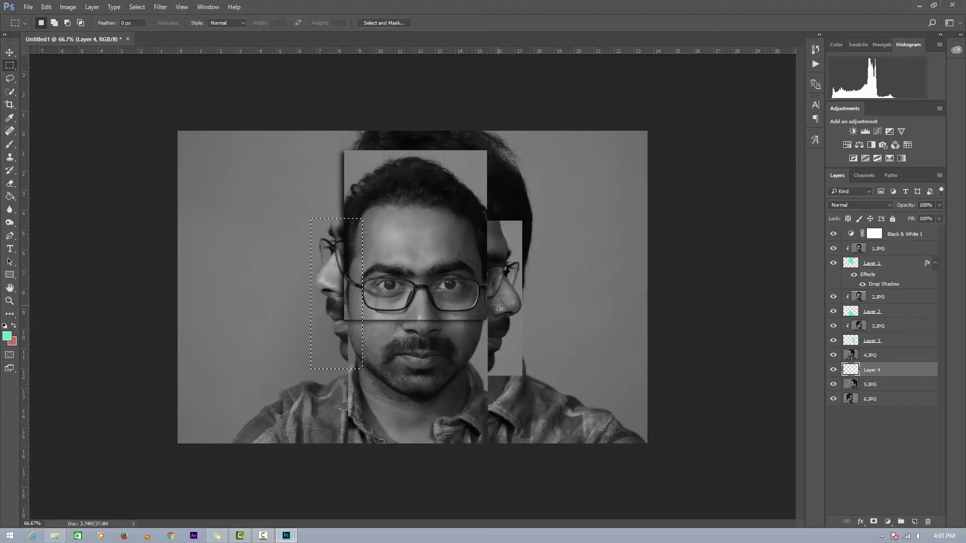
left_click(10, 197)
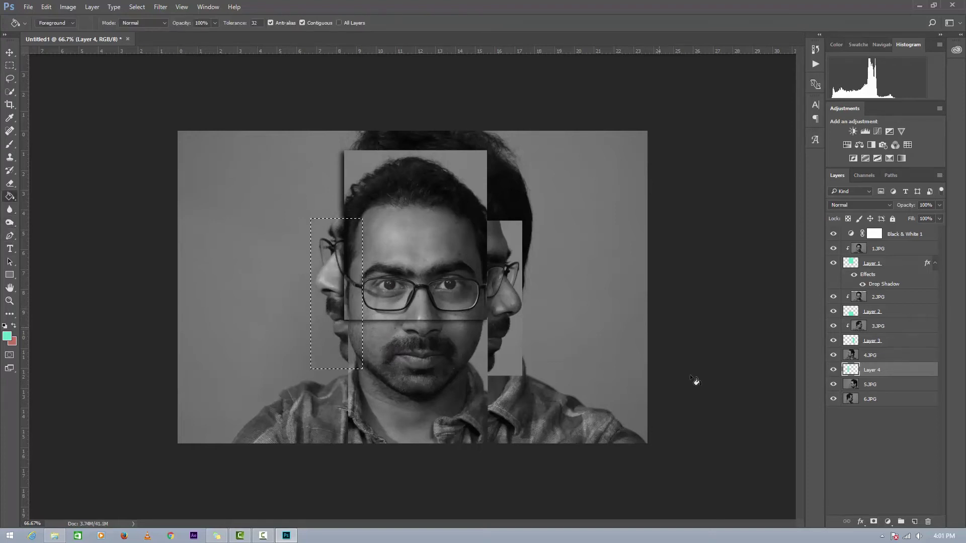
left_click(902, 360, "alt")
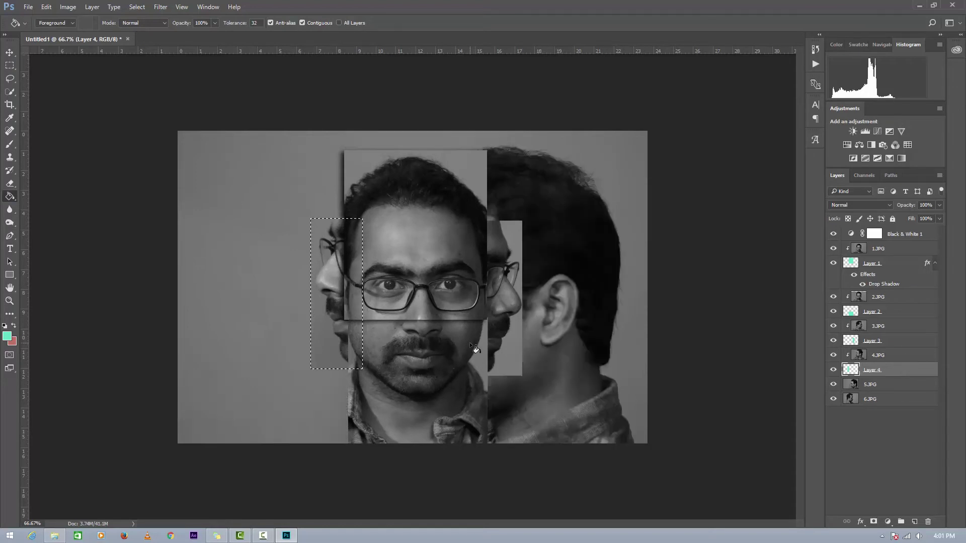
key("ctrl+d")
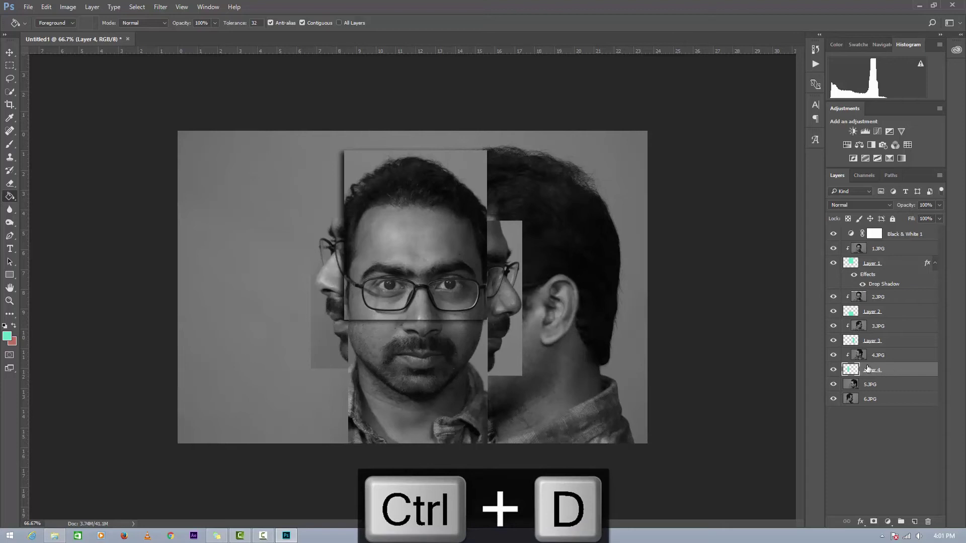
left_click(902, 358)
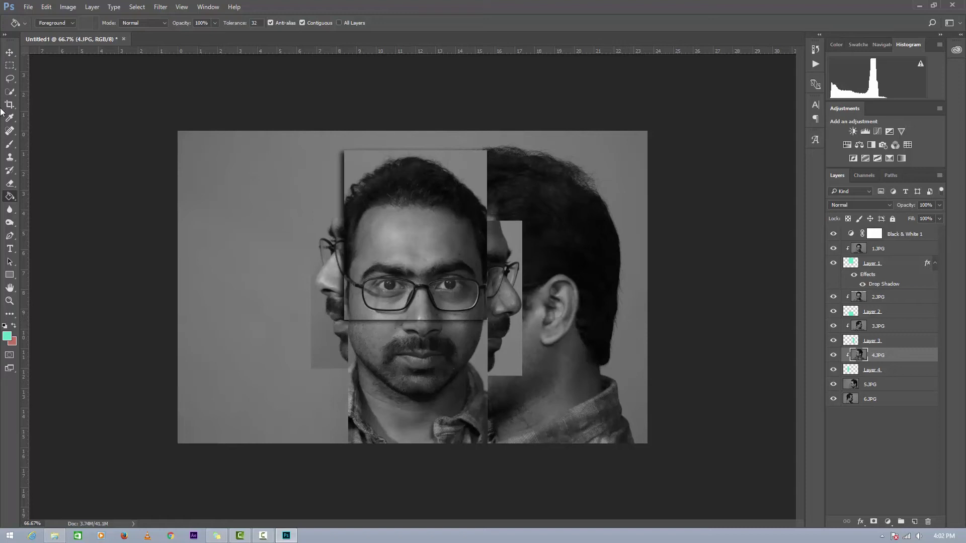
Nudge the 4.JPG profile down and slightly left inside its strip
left_click(10, 52)
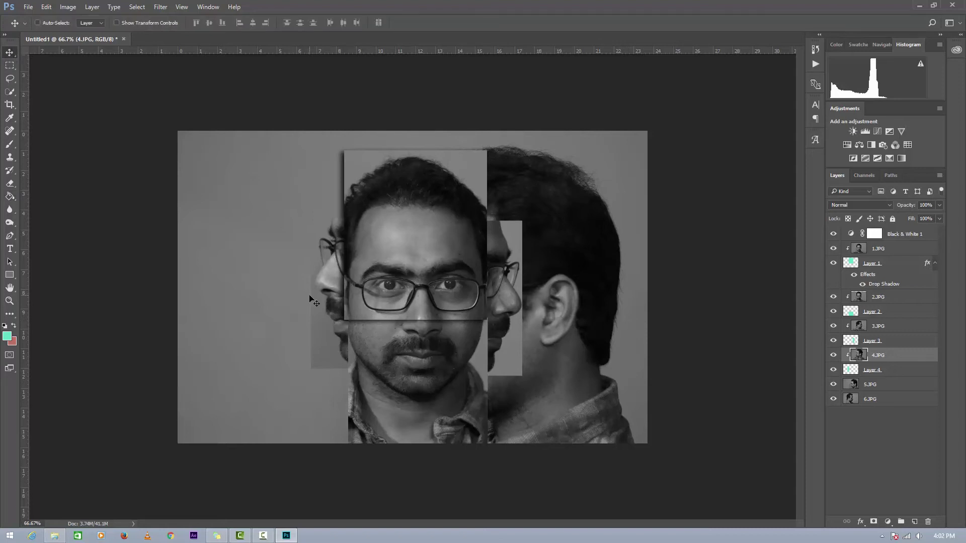
key("Down")
key("Down")
key("Down")
key("Down")
key("Down")
key("Down")
key("Down")
key("Down")
key("Down")
key("Down")
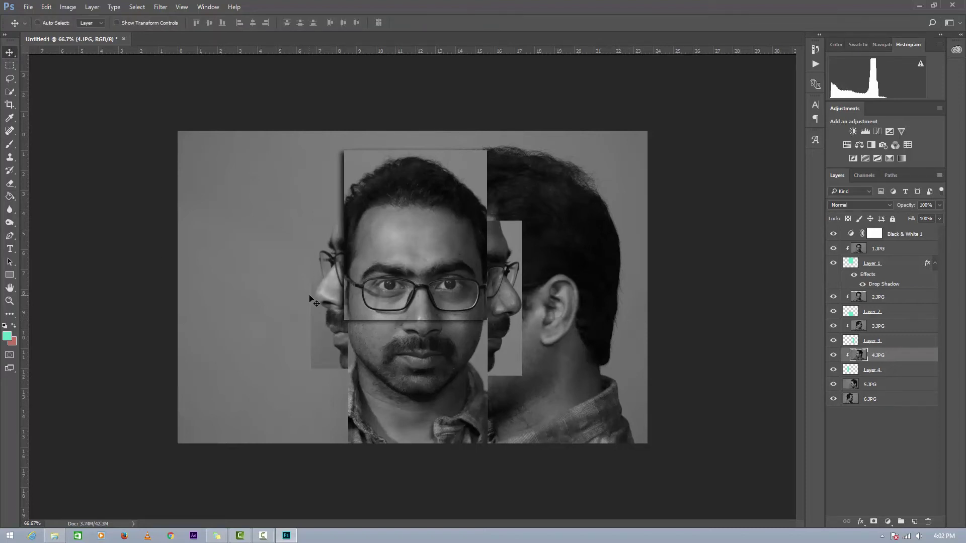
key("Down")
key("Down")
key("Down")
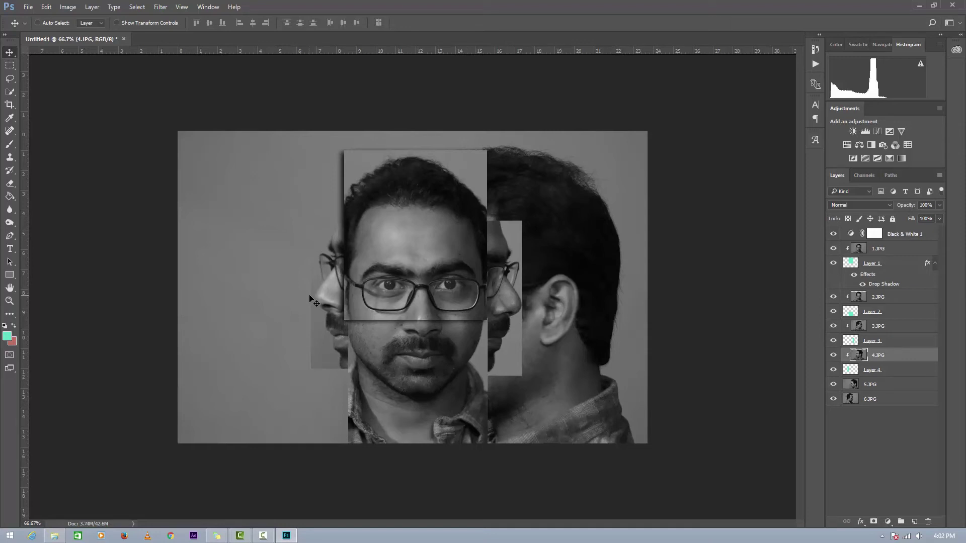
key("Left")
key("Left")
key("Left")
key("Left")
key("Left")
key("Left")
key("Left")
key("Left")
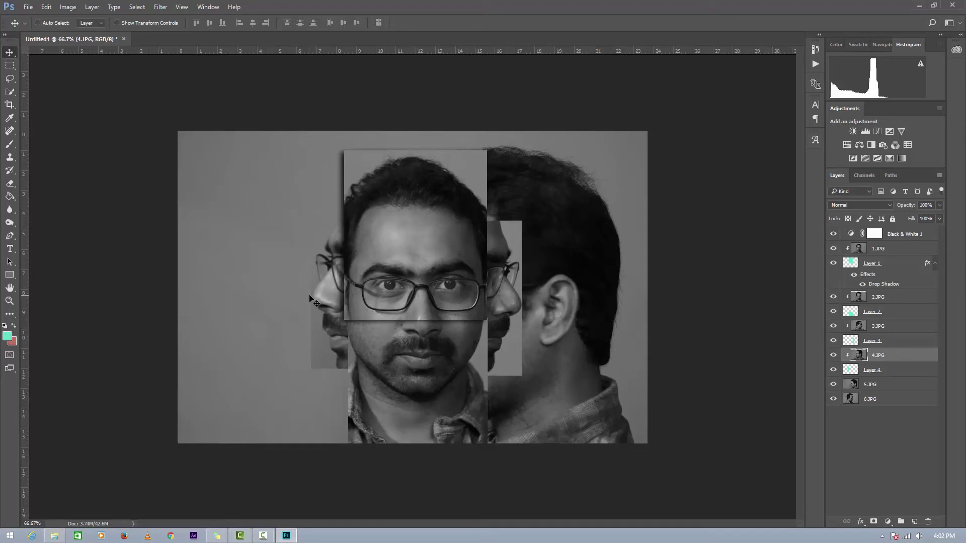
key("Down")
key("Down")
key("Down")
key("Down")
key("Down")
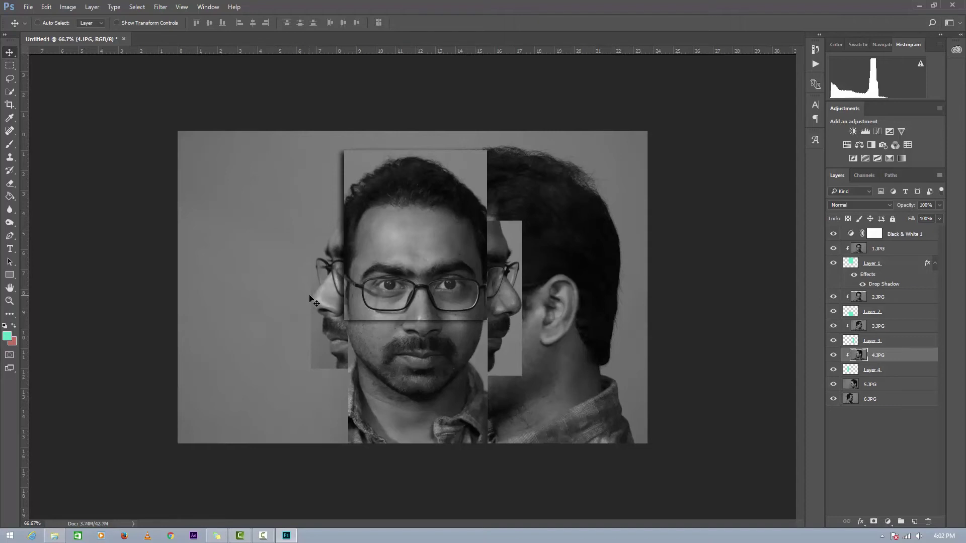
key("Down")
key("Down")
key("Down")
key("Down")
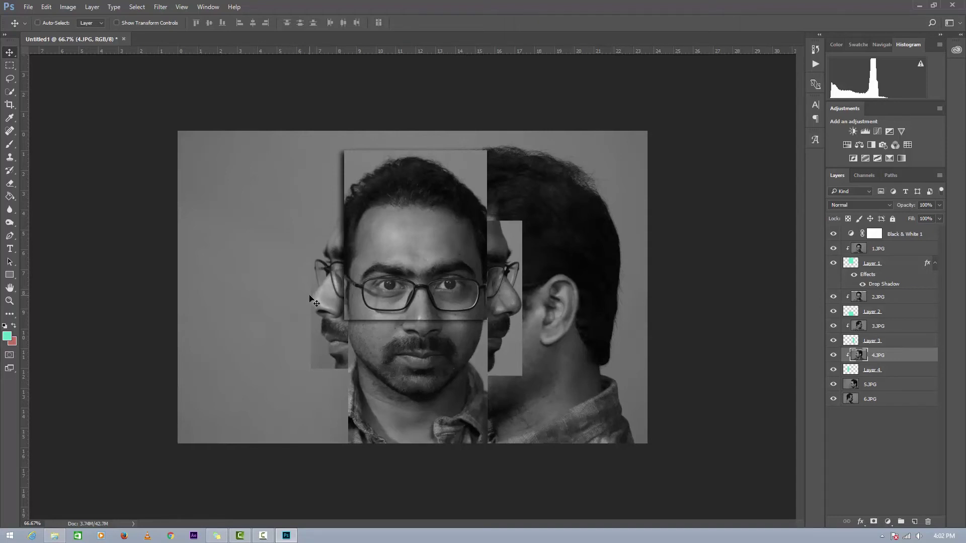
key("Down")
Stretch the Layer 4 strip to 106% height so it reaches further toward the chin
left_click(896, 373)
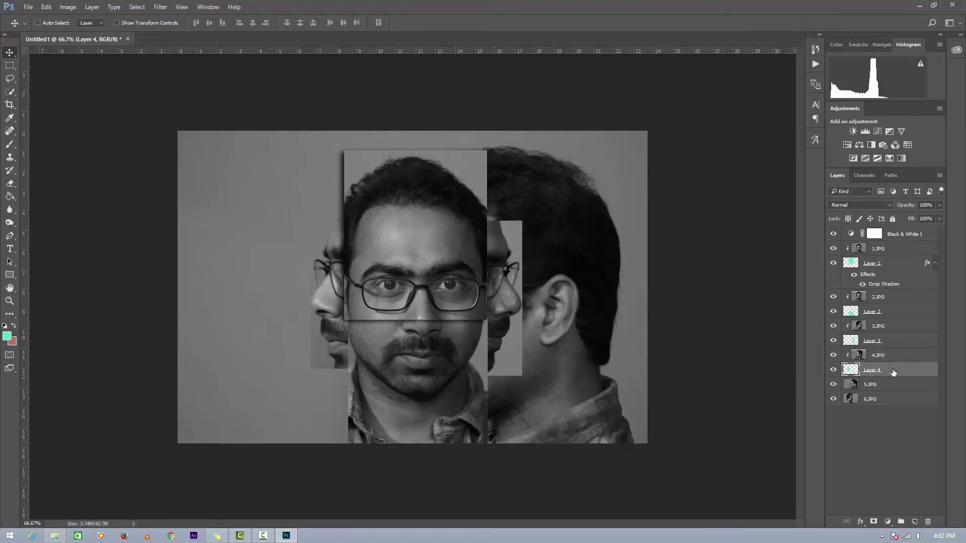
key("ctrl+t")
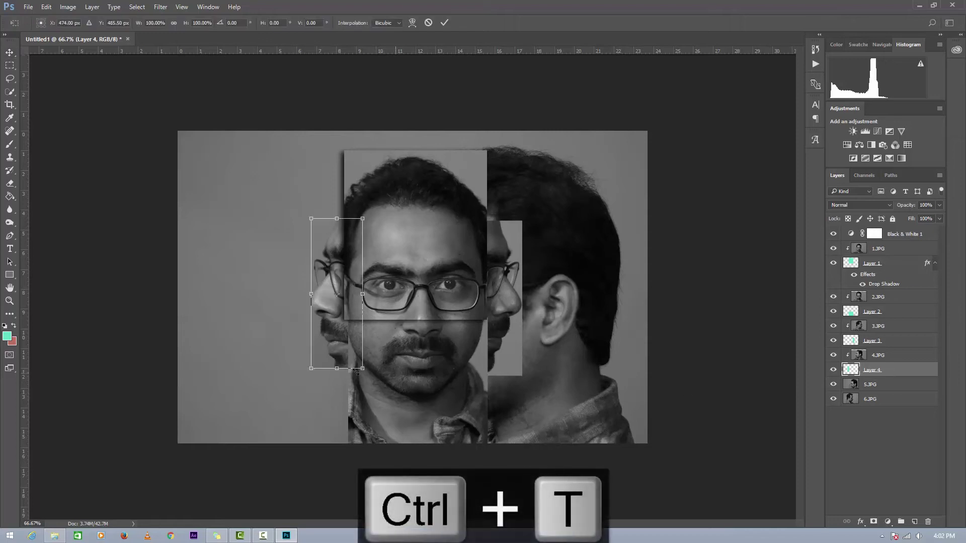
left_click_drag(337, 370, 337, 379)
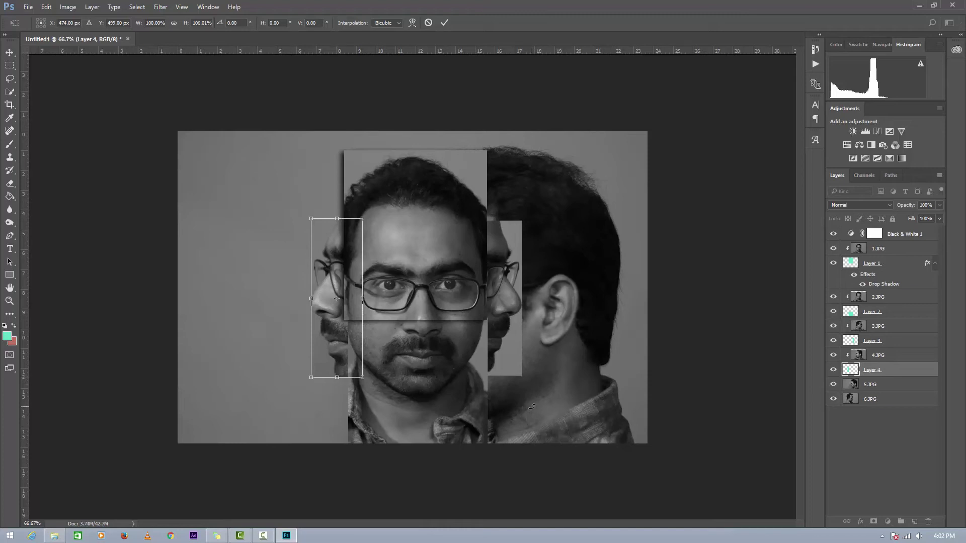
key("Return")
left_click(878, 398)
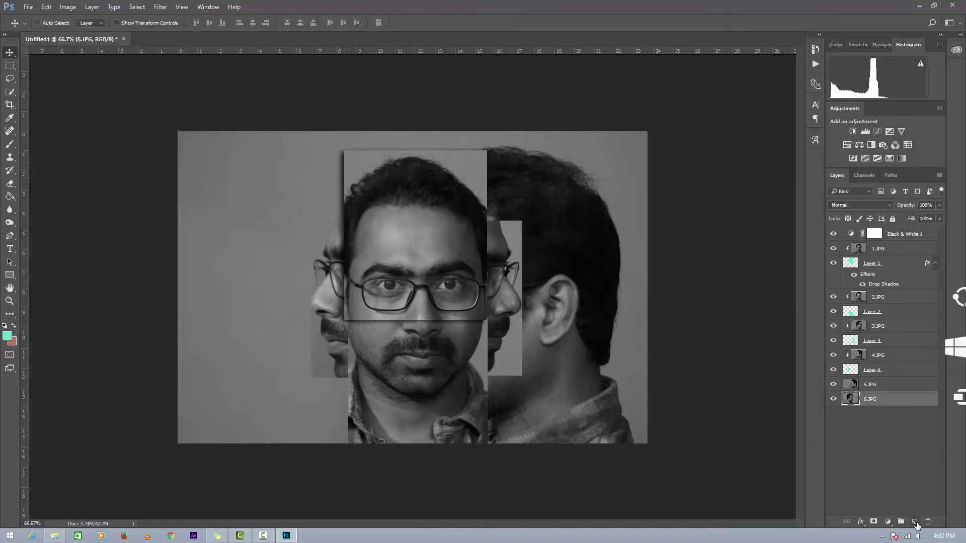
Fill a narrow strip left of the face on new Layer 5 above 6.JPG and clip 5.JPG to it
left_click(914, 522)
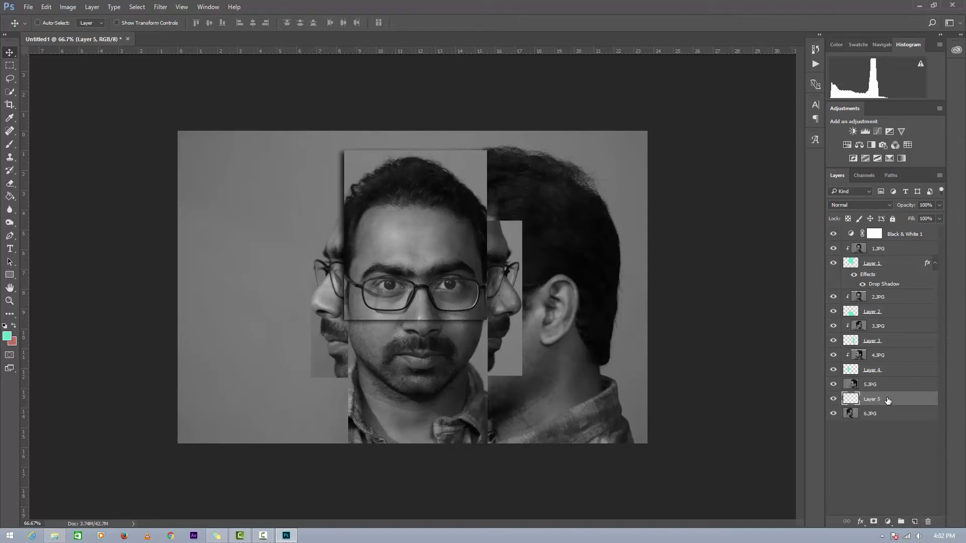
left_click(11, 65)
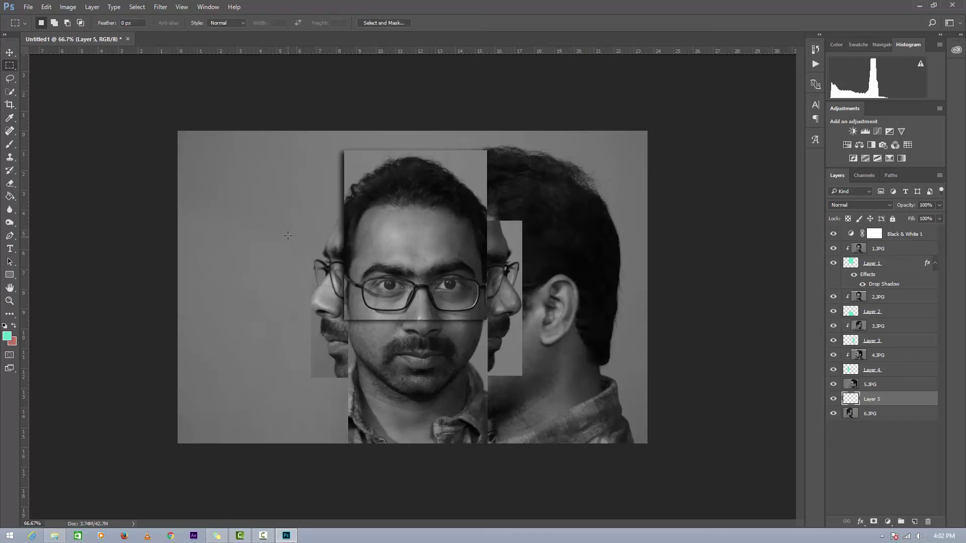
left_click_drag(294, 230, 331, 373)
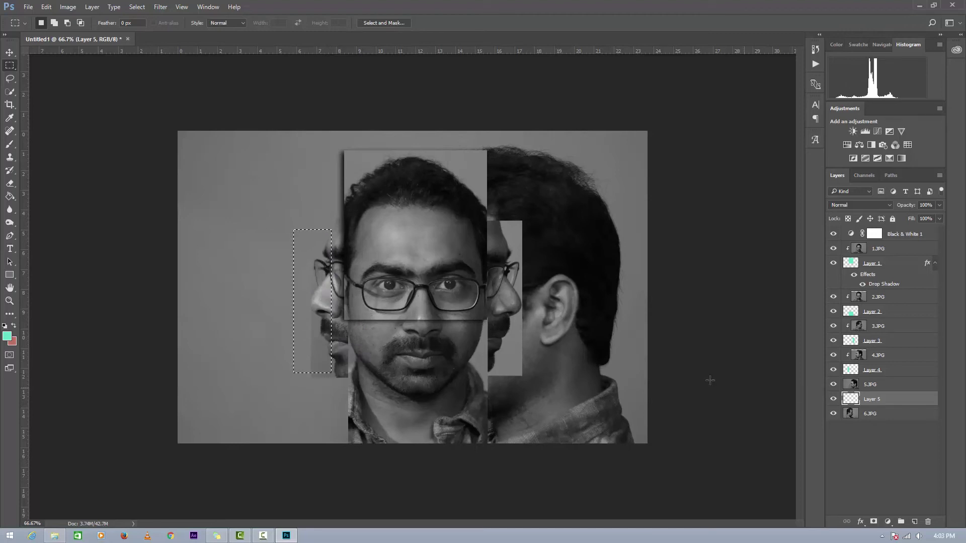
left_click(9, 196)
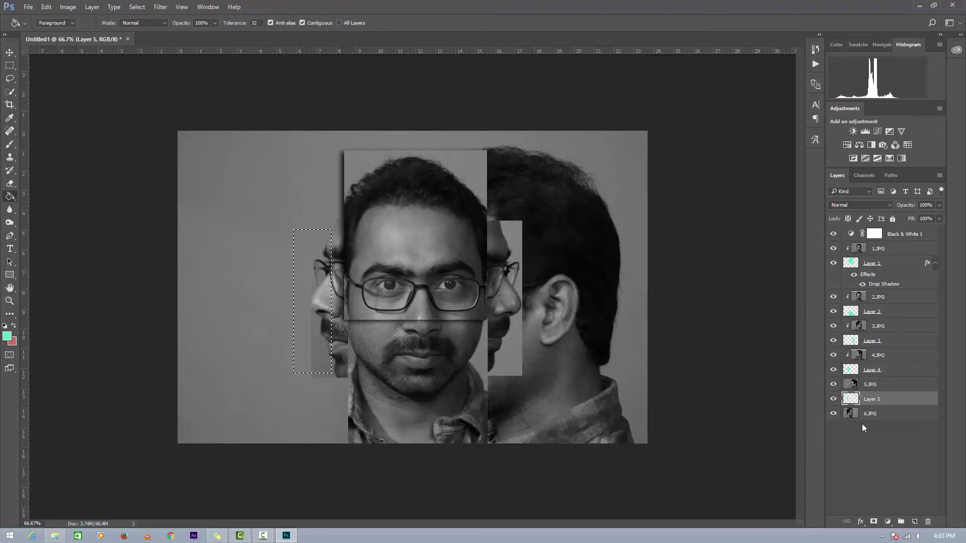
left_click(893, 385)
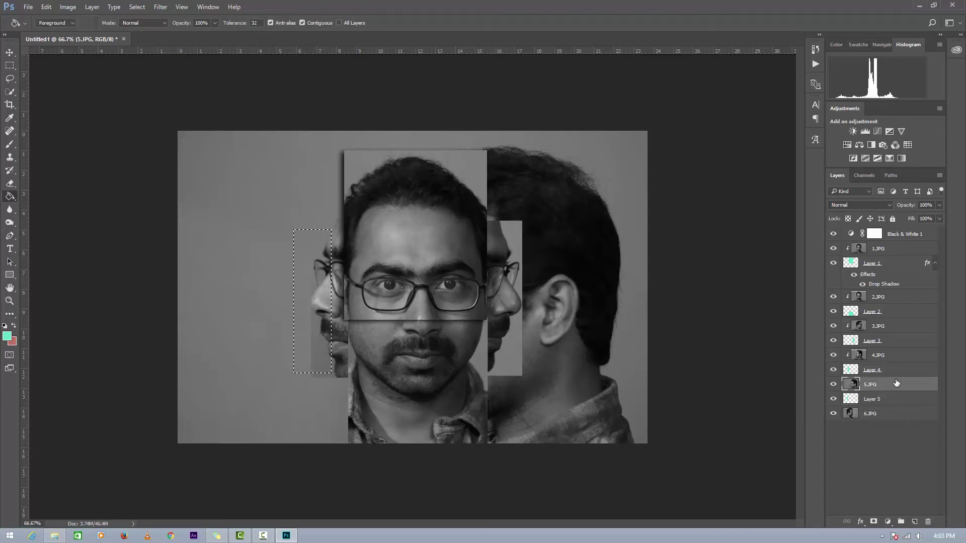
left_click(892, 398)
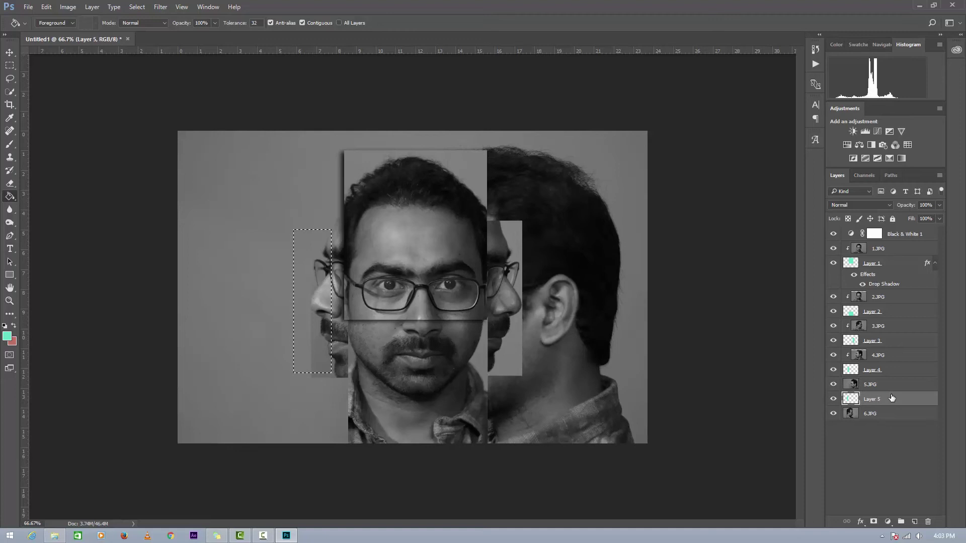
mouse_move(892, 398)
left_mouse_down()
mouse_move(895, 390)
mouse_move(894, 399)
left_mouse_up()
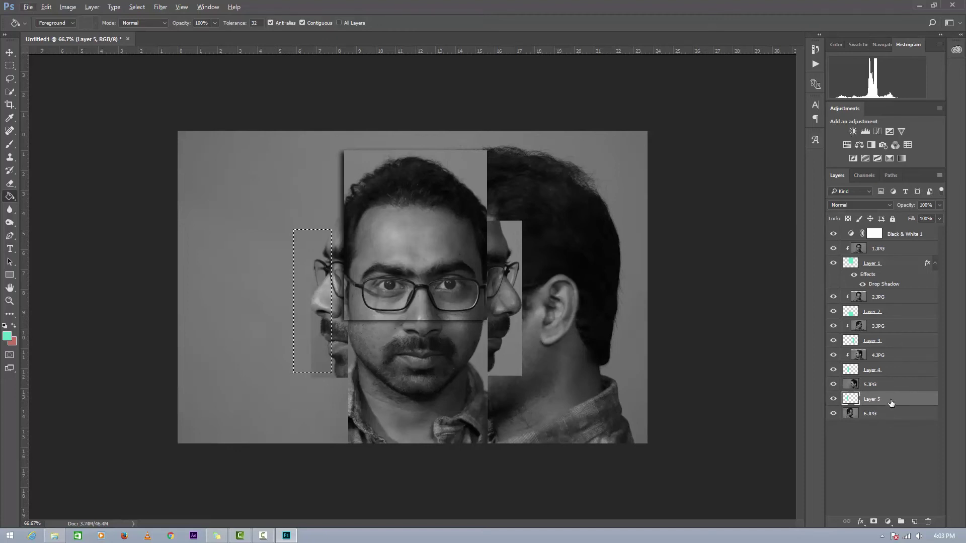
left_click(897, 391, "alt")
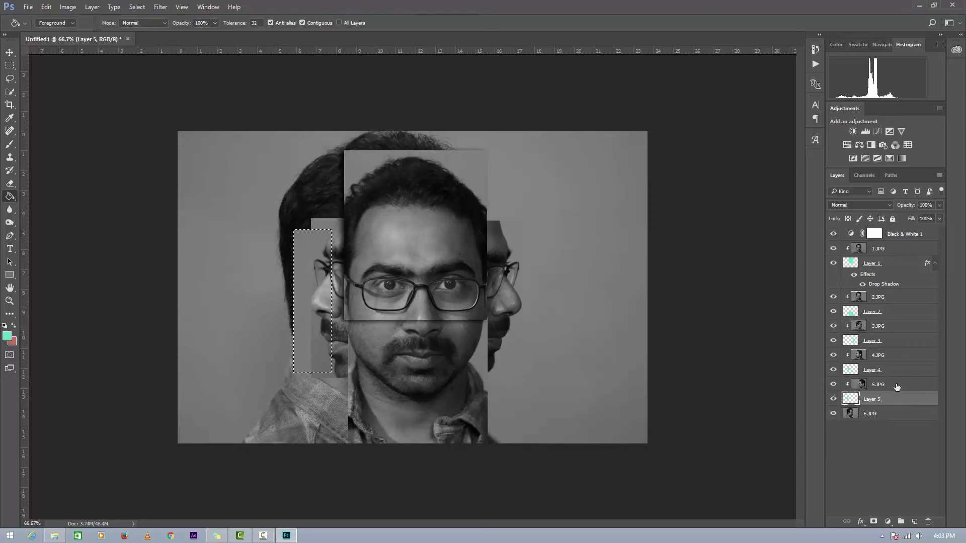
left_click(897, 386)
Drop the selection and slide the 5.JPG photo right within its strip
key("v")
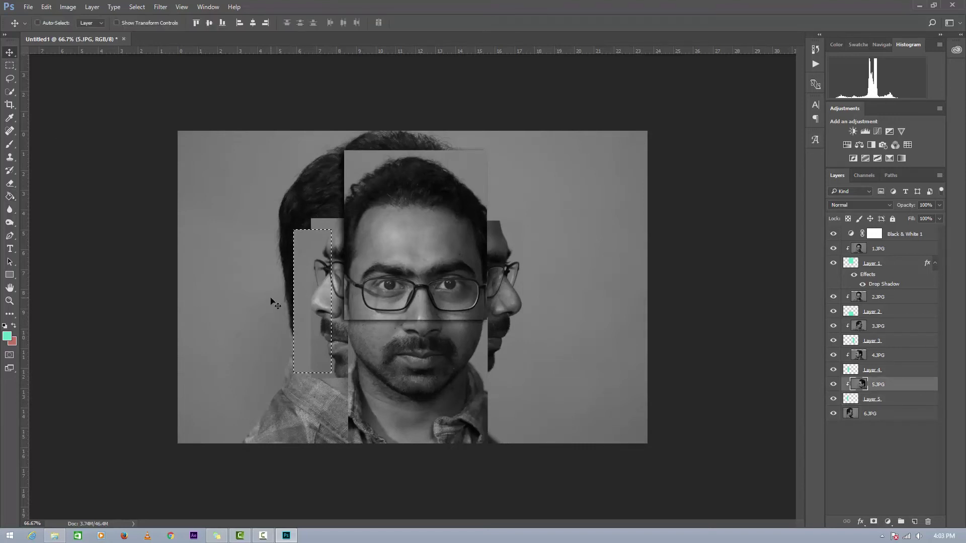
key("ctrl+d")
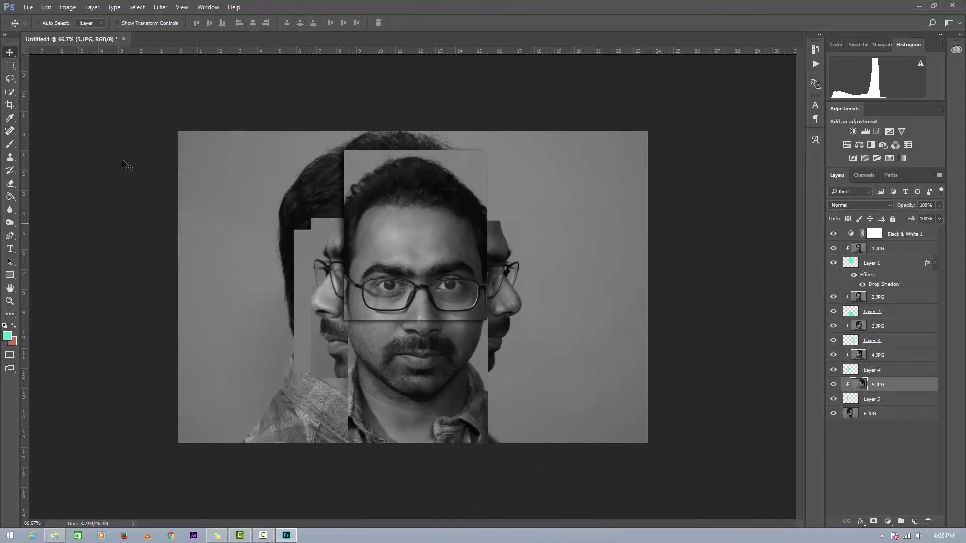
left_click_drag(493, 326, 355, 276)
Widen the Layer 5 strip leftward to about 144% and stretch it to 106% height
left_click(870, 400)
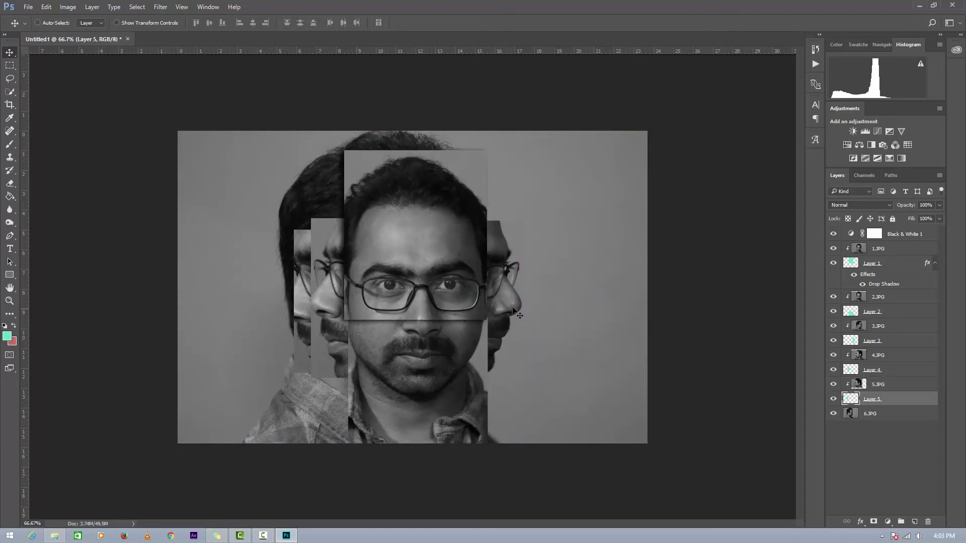
key("ctrl+t")
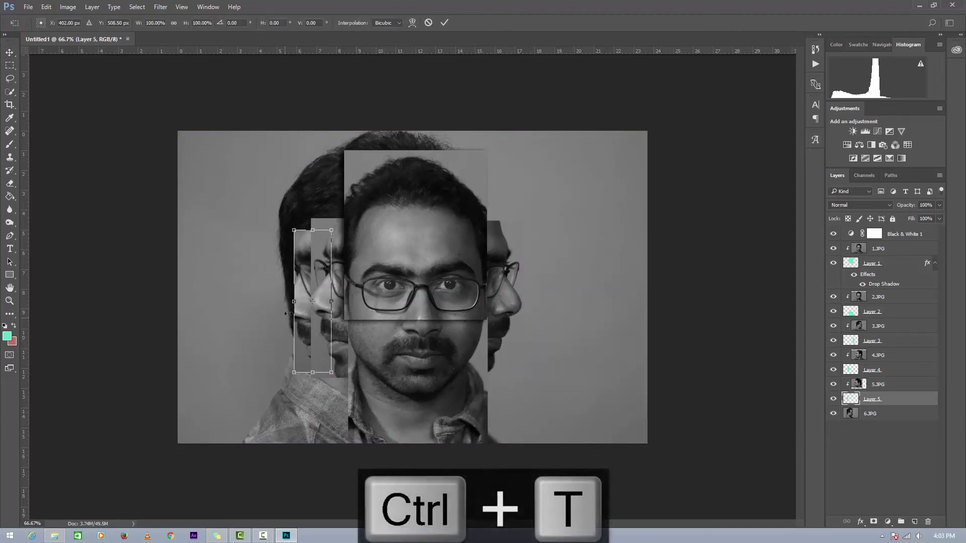
left_click_drag(288, 304, 283, 304)
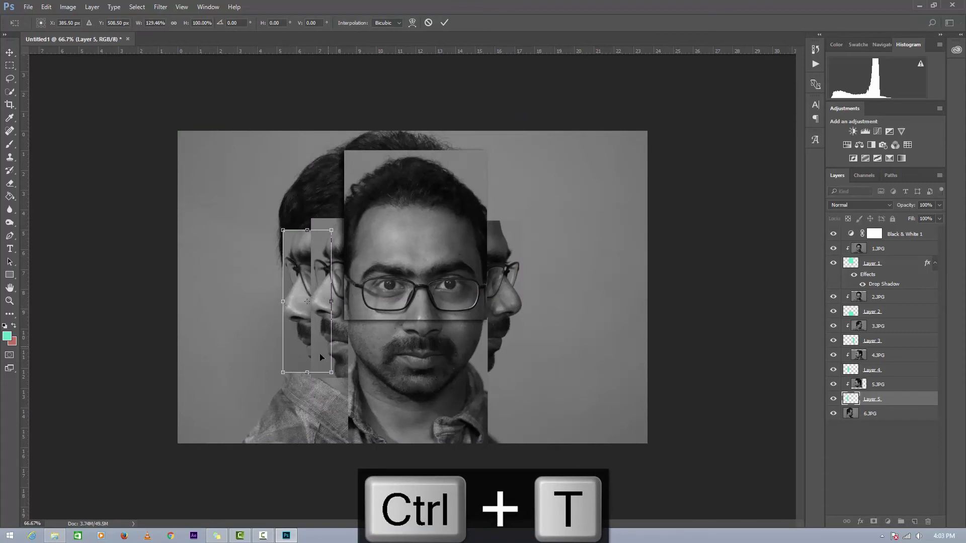
left_click_drag(307, 230, 307, 220)
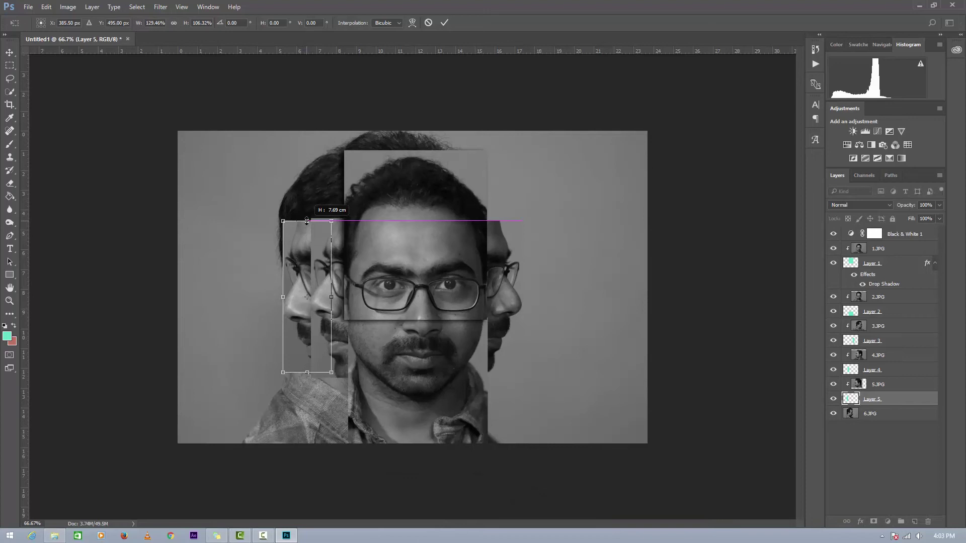
left_click_drag(307, 221, 307, 221)
left_click_drag(283, 298, 280, 299)
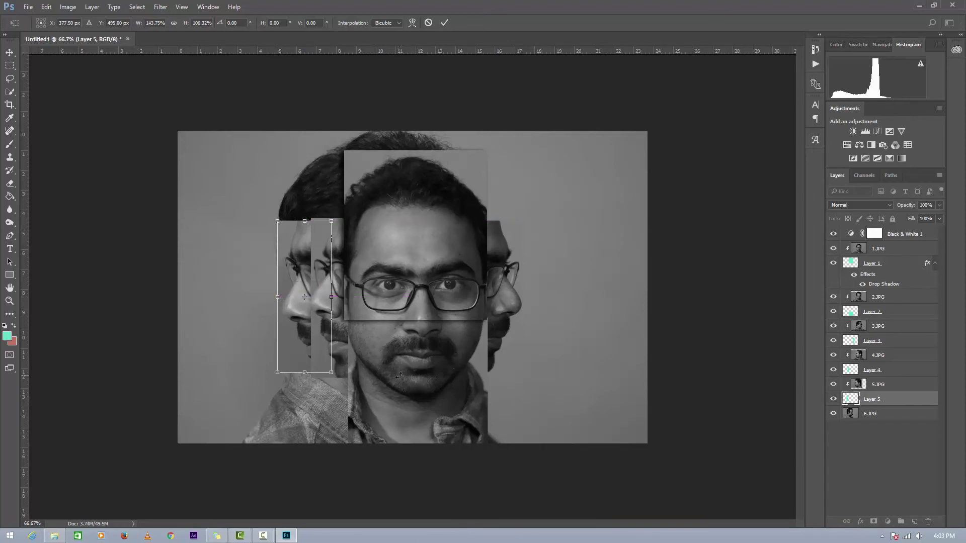
key("Return")
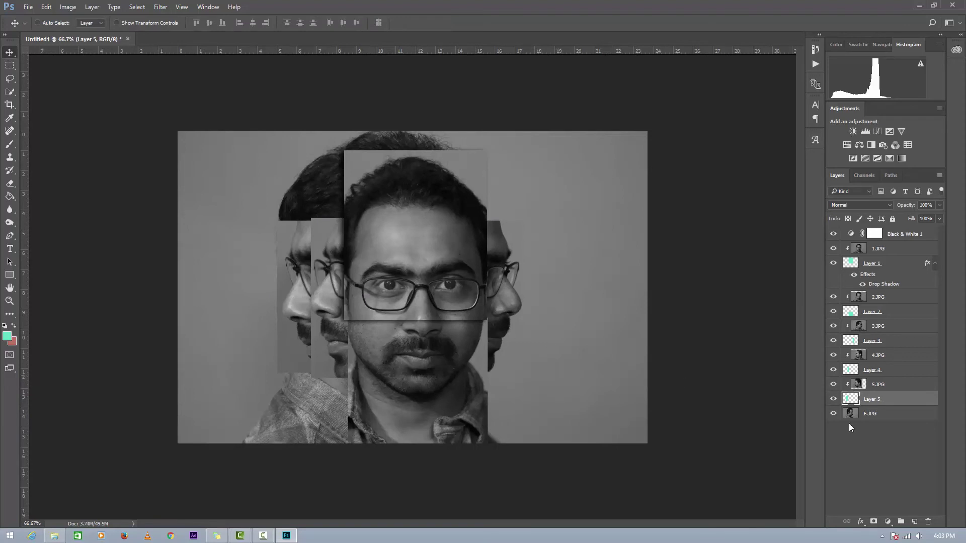
left_click(901, 416)
Add Layer 6 below 6.JPG and fill a tall rectangle on it right of the face
left_click(914, 524)
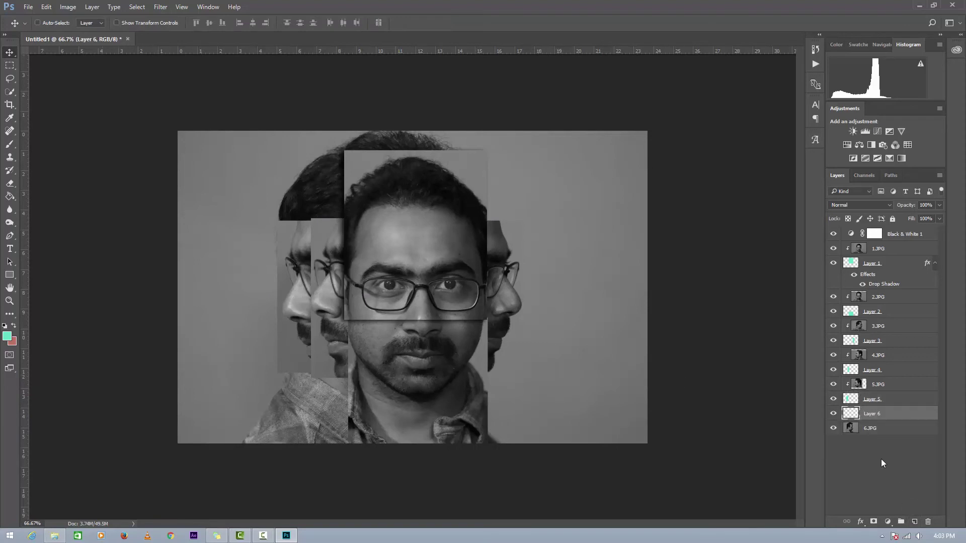
left_click_drag(886, 415, 882, 436)
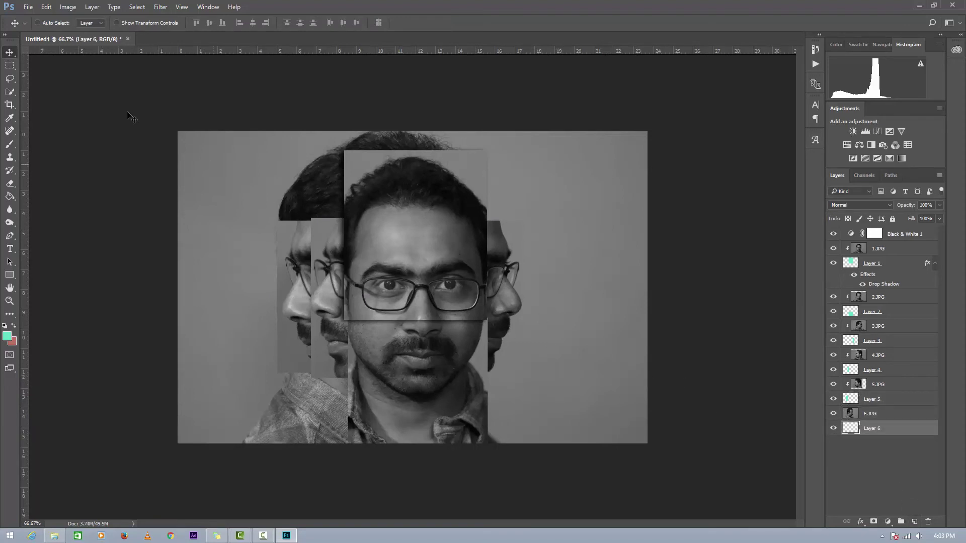
left_click(9, 65)
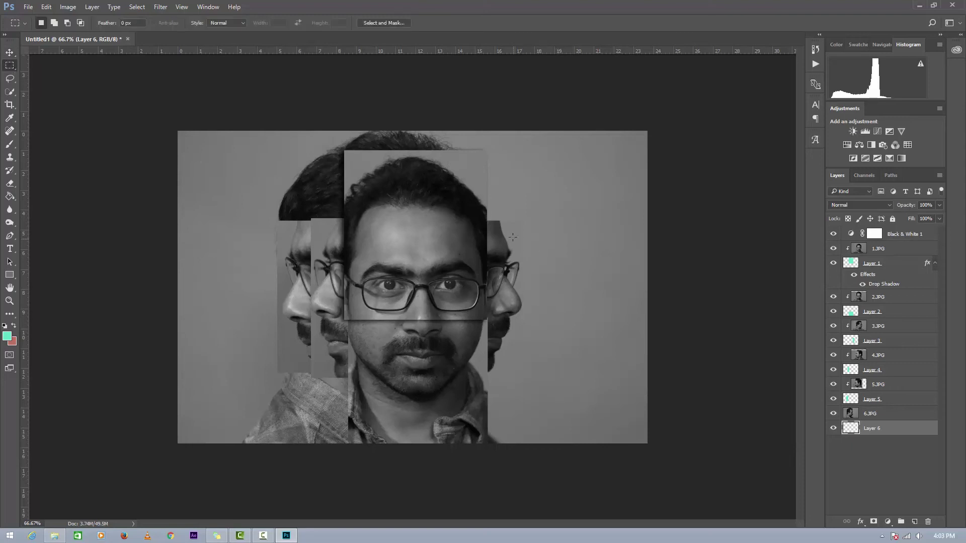
left_click_drag(517, 228, 555, 366)
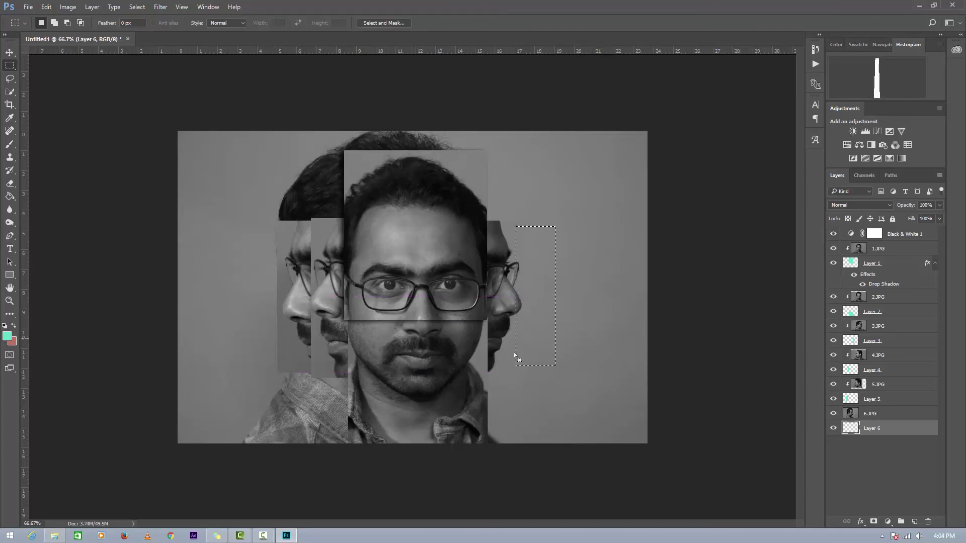
left_click(10, 222)
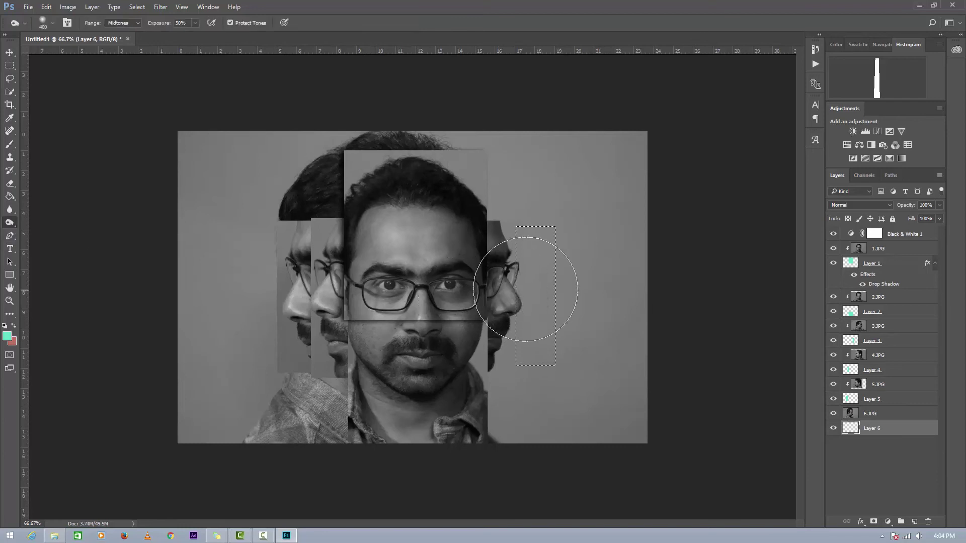
left_click(10, 196)
left_click(540, 299)
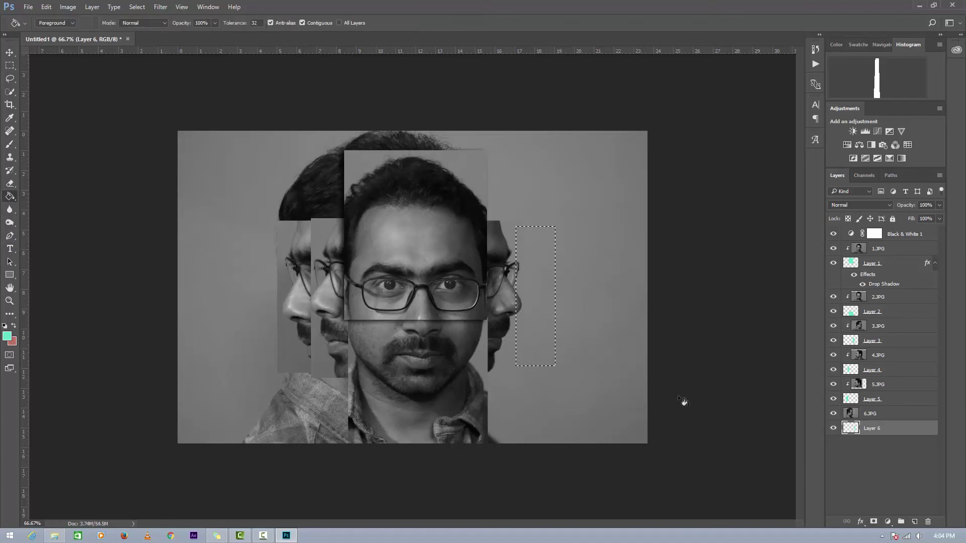
Clip 6.JPG to Layer 6, slide the photo right to show a profile, and deselect
left_click(892, 419, "alt")
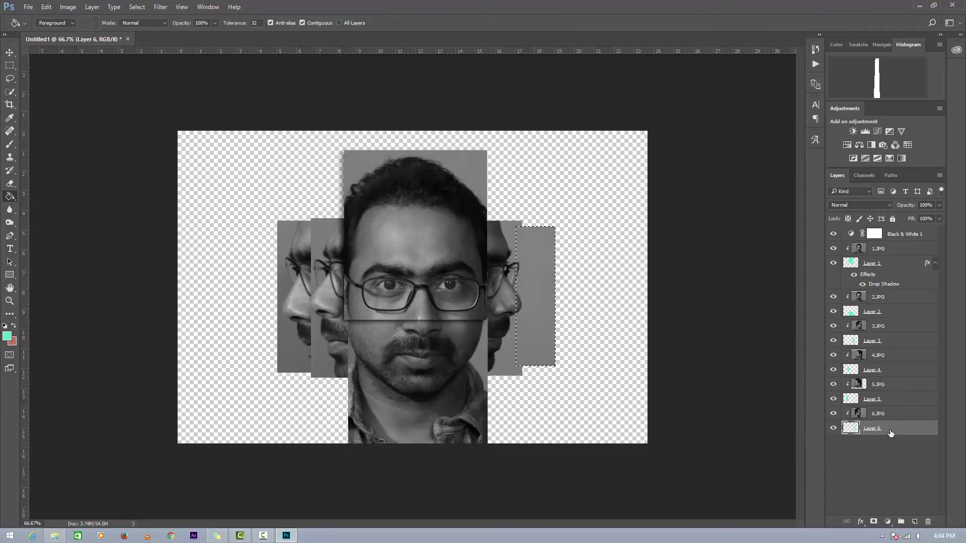
left_click(892, 415)
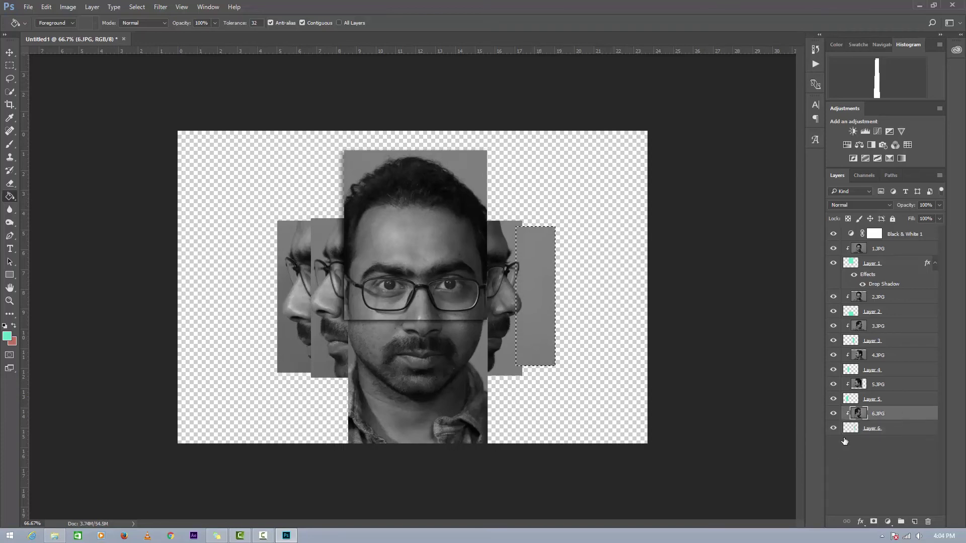
left_click(9, 52)
mouse_move(320, 289)
left_mouse_down()
mouse_move(413, 294)
mouse_move(389, 291)
left_mouse_up()
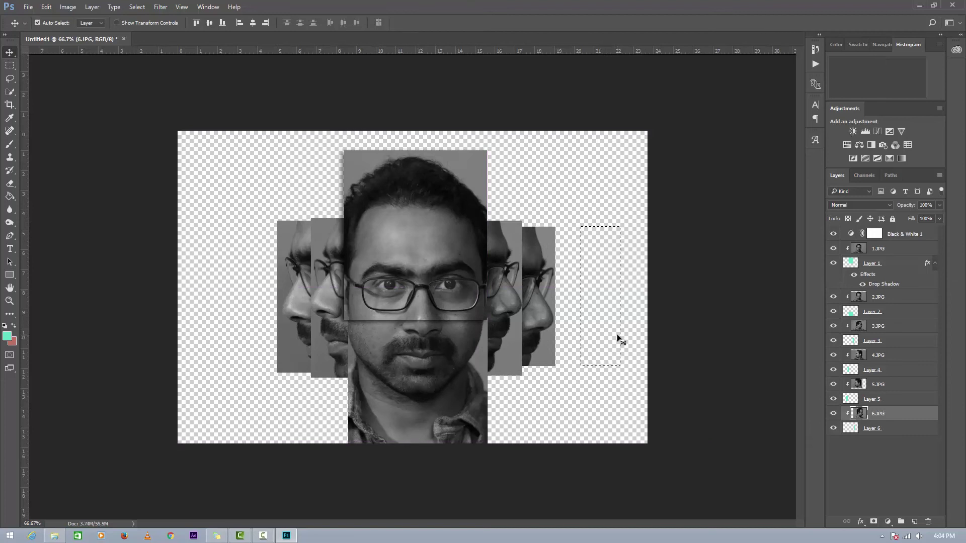
key("ctrl+d")
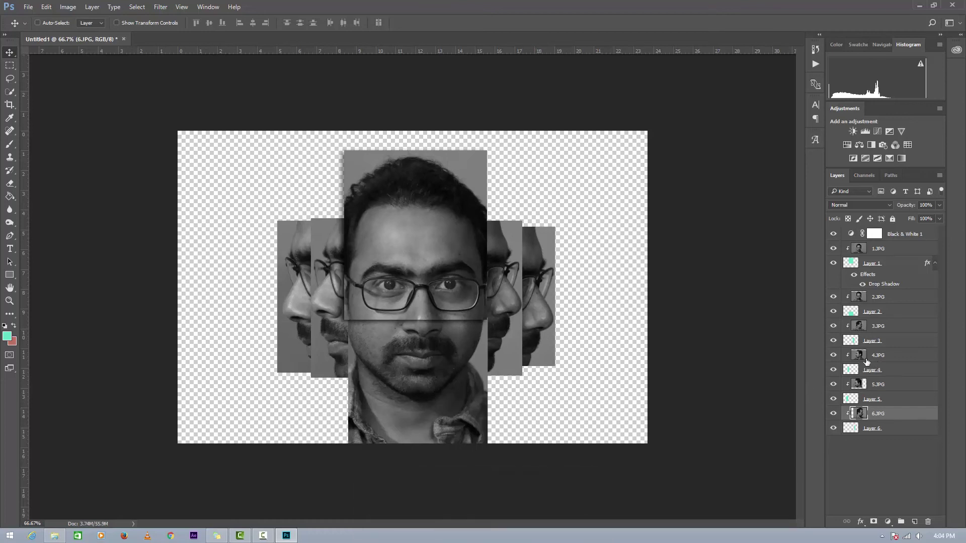
left_click(888, 345)
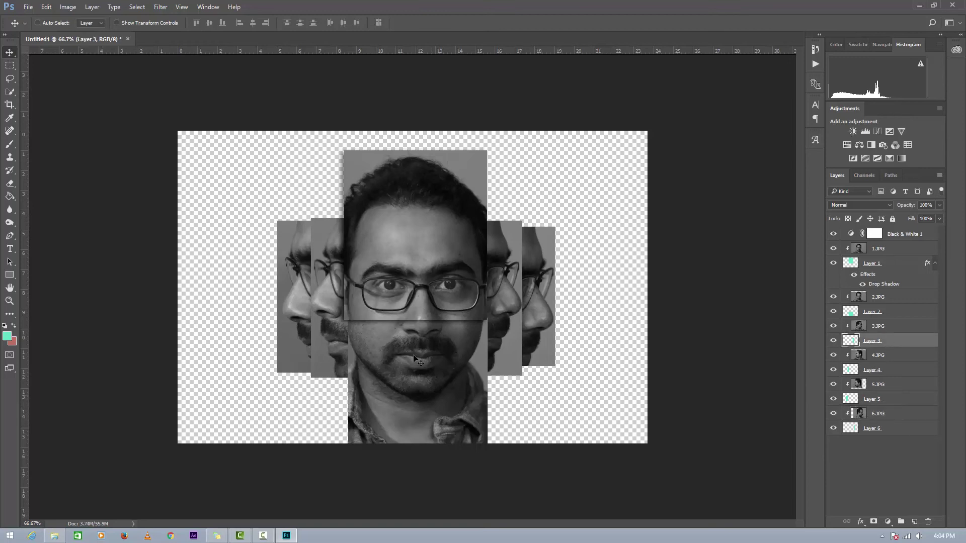
Stretch the Layer 3 strip right of the face taller at both ends, to about 137%
left_click(834, 341)
left_click(833, 341)
key("ctrl")
key("ctrl+t")
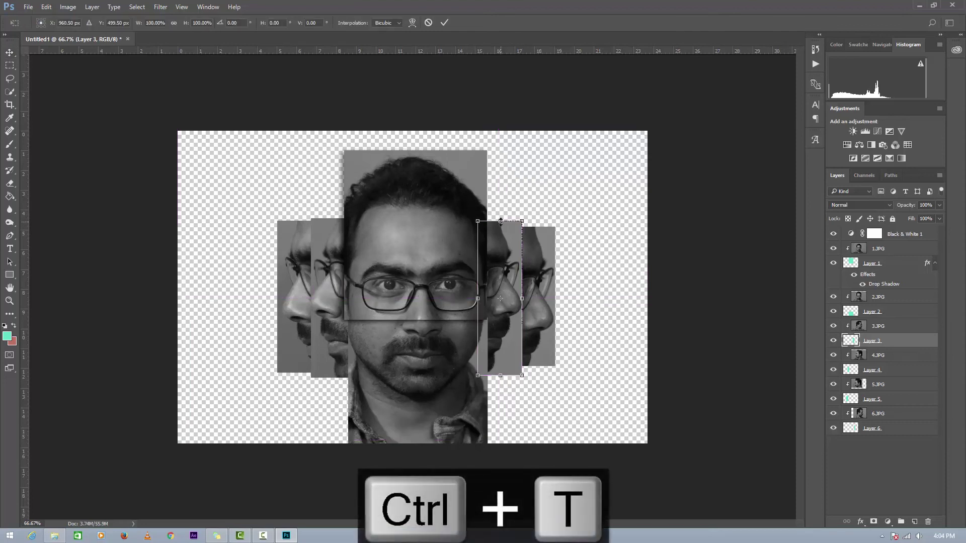
left_click_drag(501, 221, 500, 215)
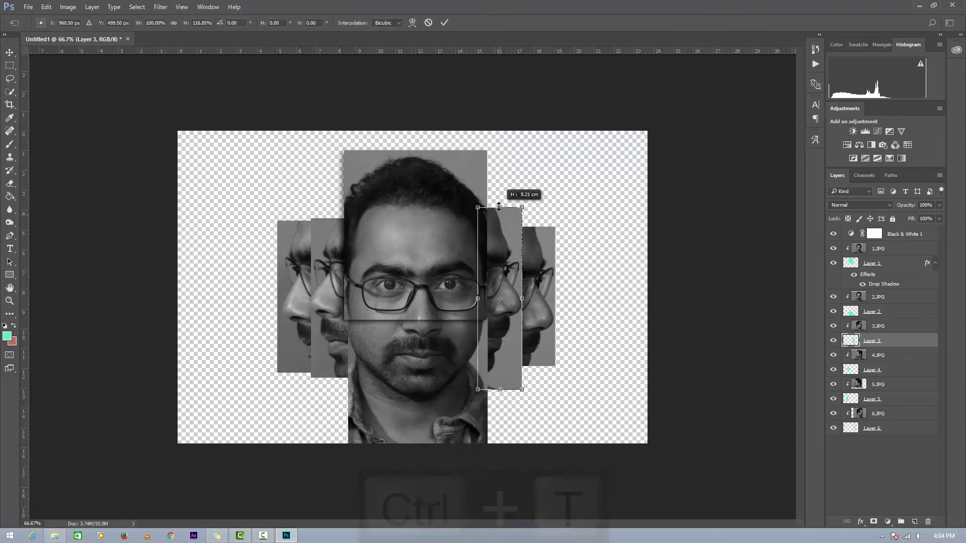
left_click_drag(500, 205, 498, 192)
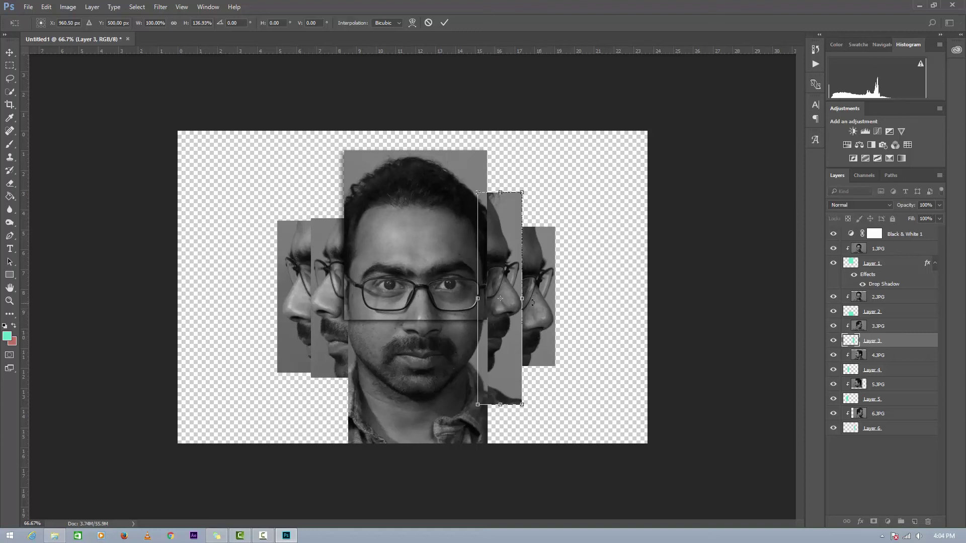
key("Return")
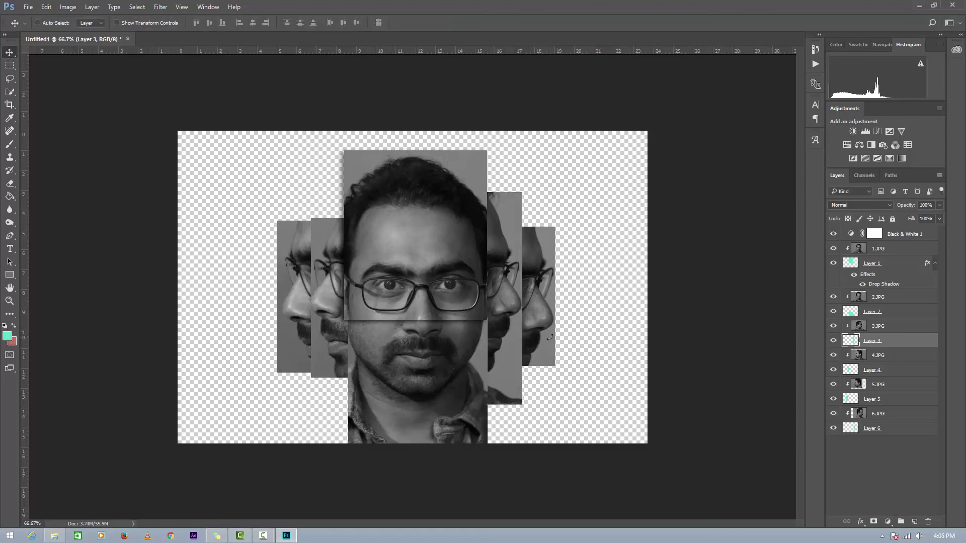
Stretch the Layer 4 strip left of the face taller at both ends, to about 133%
left_click(834, 370)
left_click(834, 370)
left_click(868, 372)
key("ctrl")
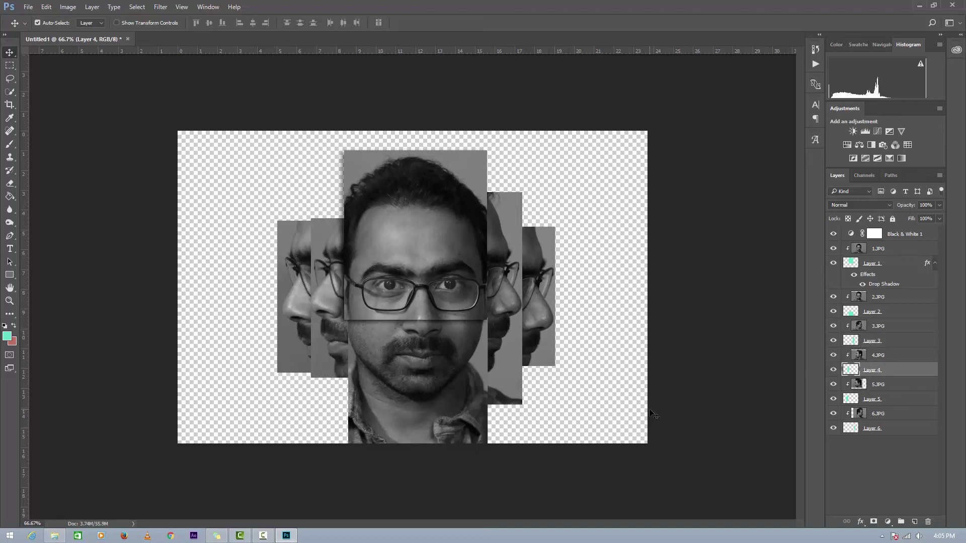
key("ctrl+t")
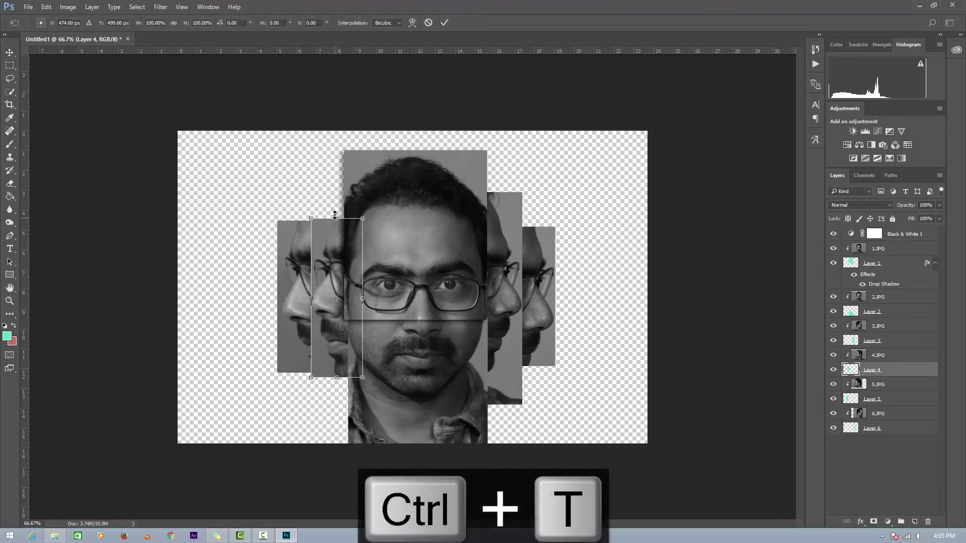
left_click_drag(336, 215, 336, 191)
key("Return")
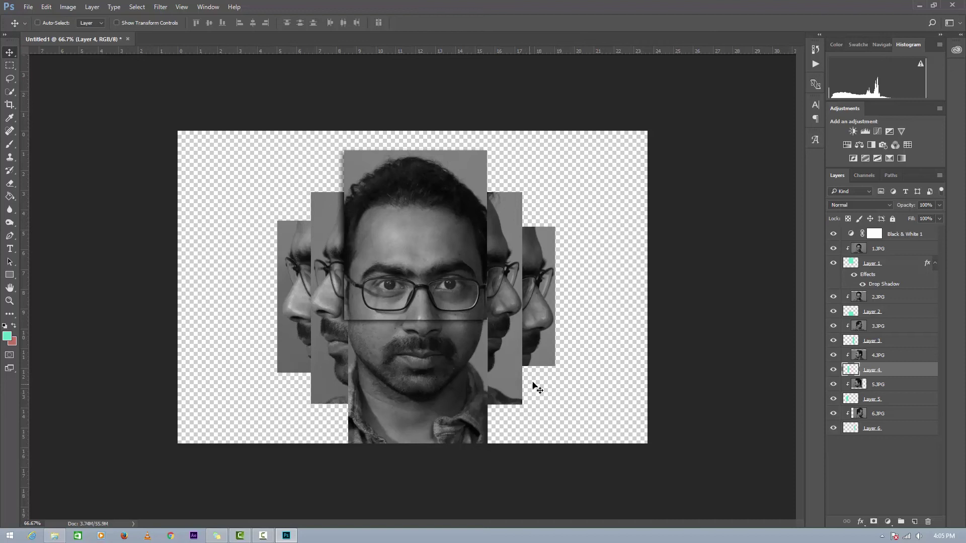
On Layer 1, fill a wide rectangle at the lower left to reveal more of its photo
left_click(873, 263)
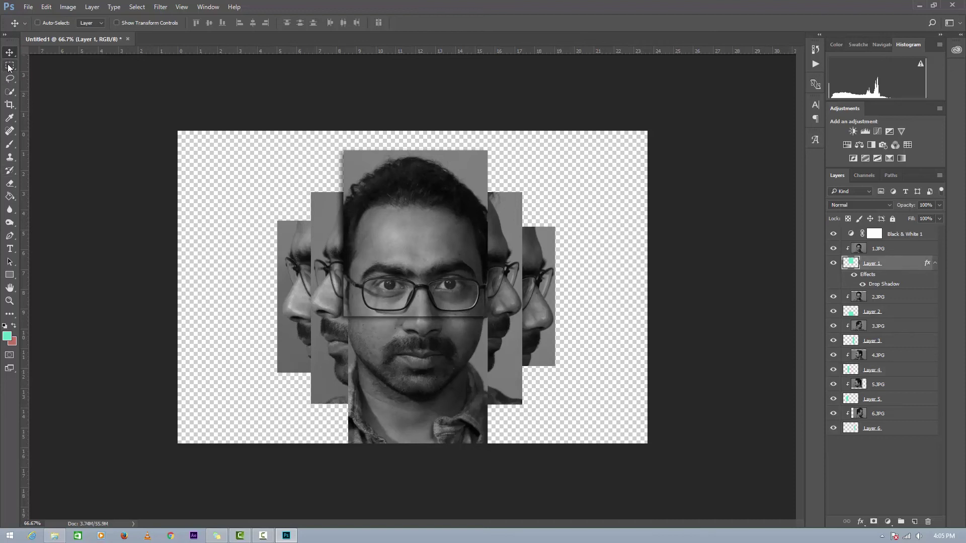
left_click(9, 66)
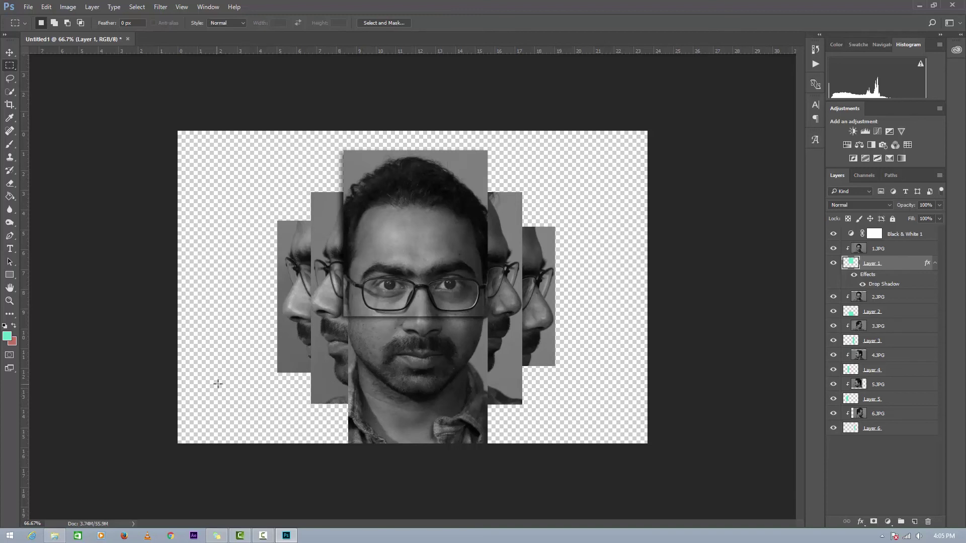
left_click_drag(208, 392, 417, 460)
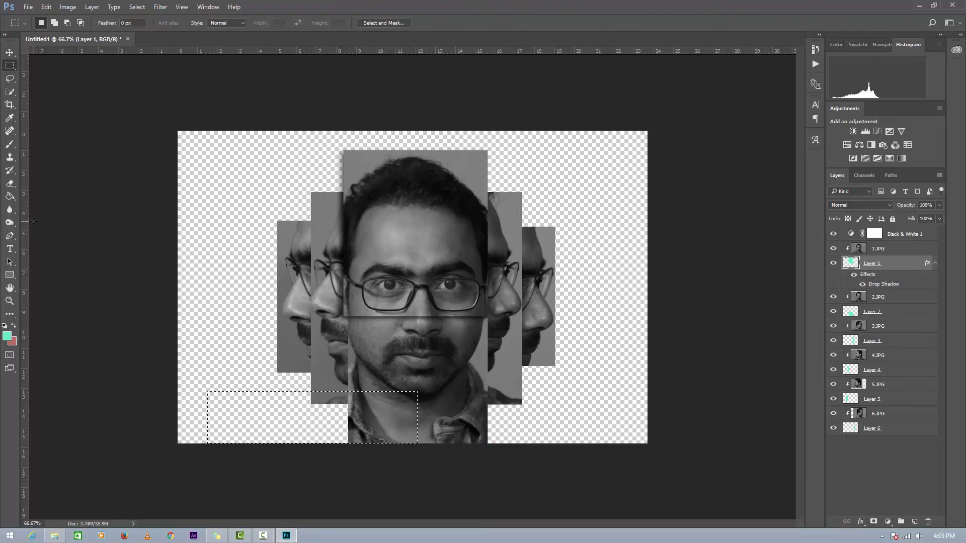
left_click(10, 197)
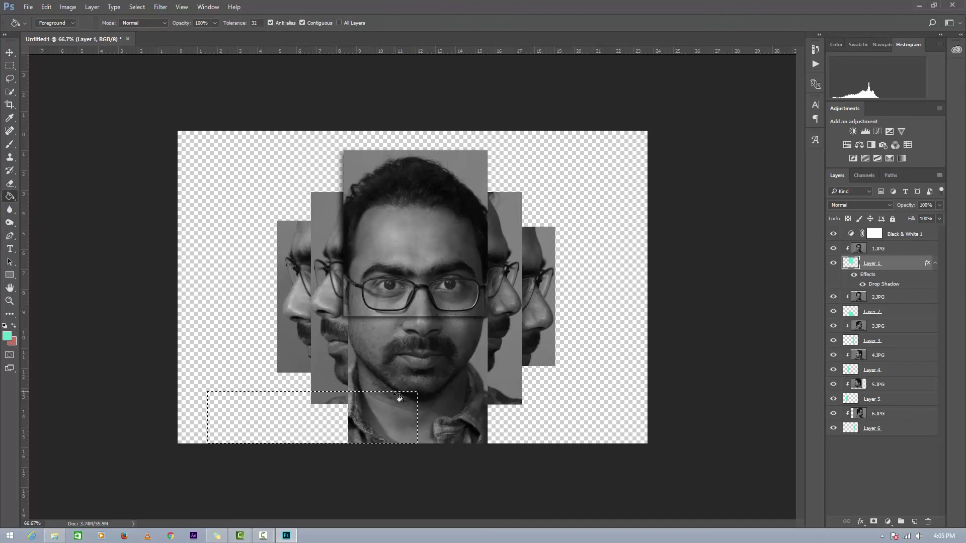
left_click(373, 414)
key("ctrl+d")
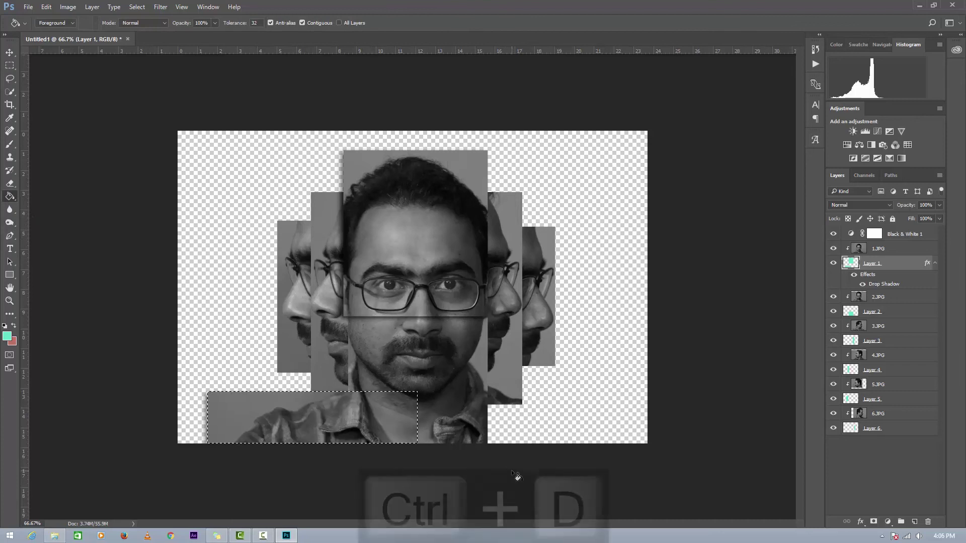
On Layer 2, fill a rectangle at the canvas's lower right to reveal more of the shirt
left_click(891, 312)
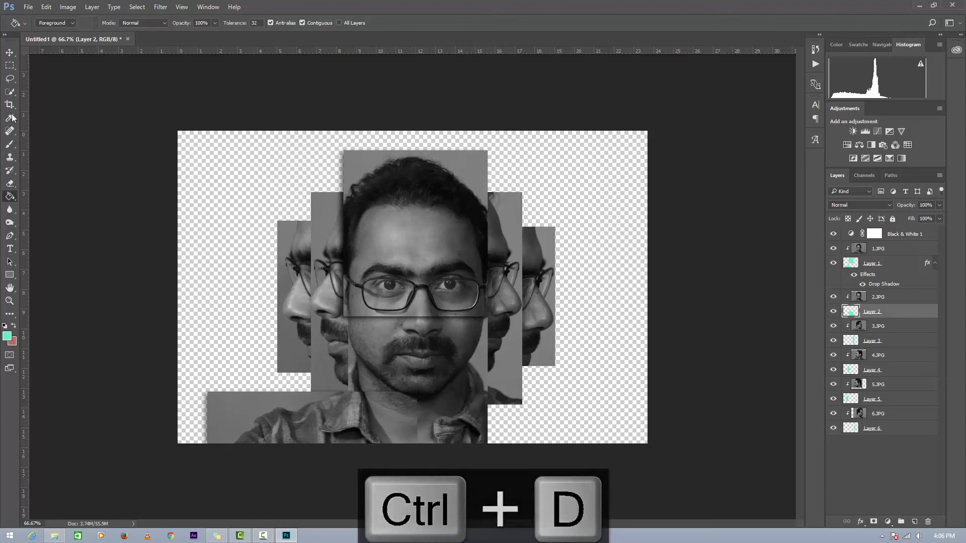
left_click(9, 66)
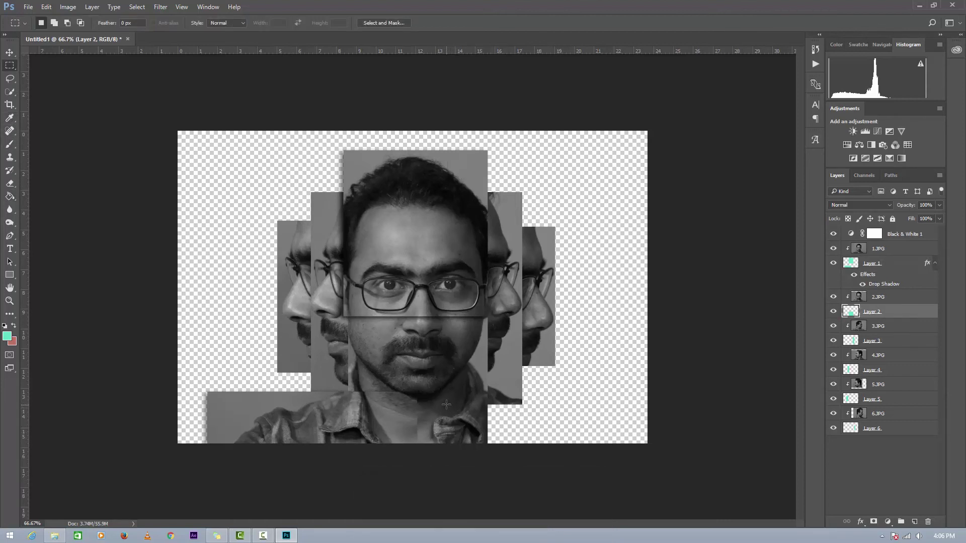
left_click_drag(446, 405, 614, 468)
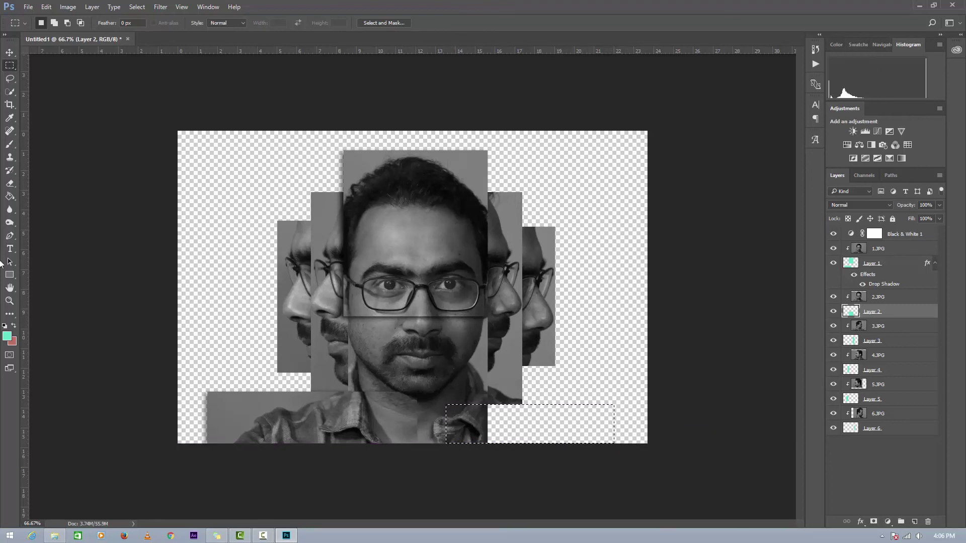
left_click(10, 197)
left_click(522, 424)
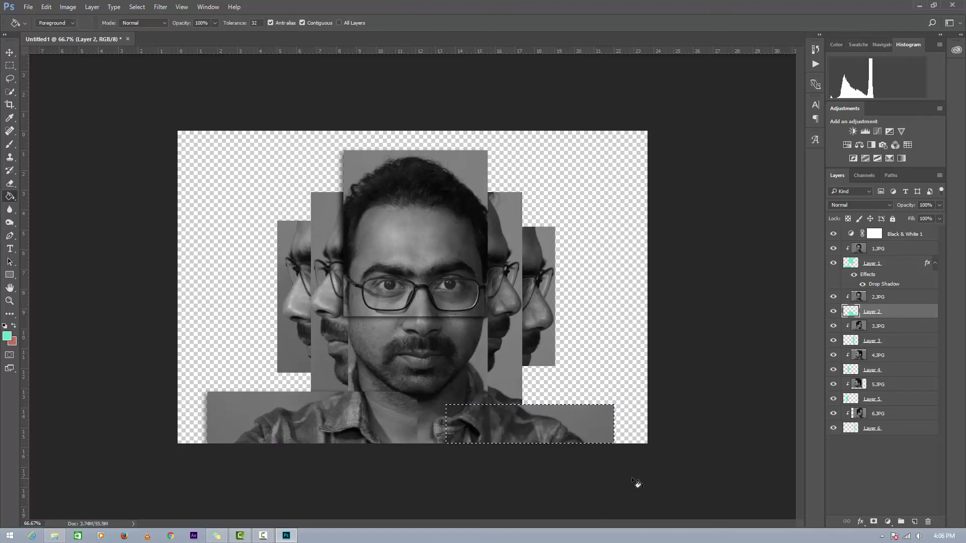
key("ctrl+d")
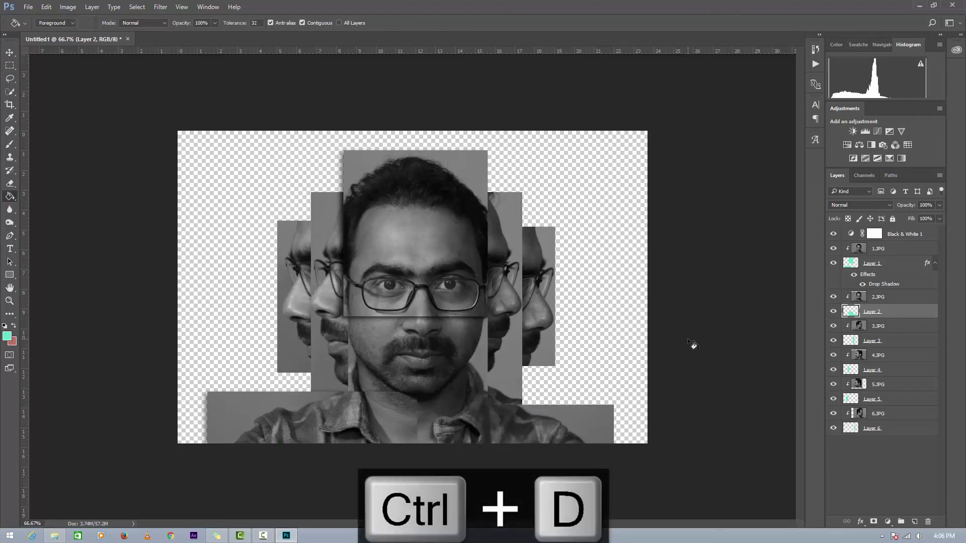
left_click(874, 457)
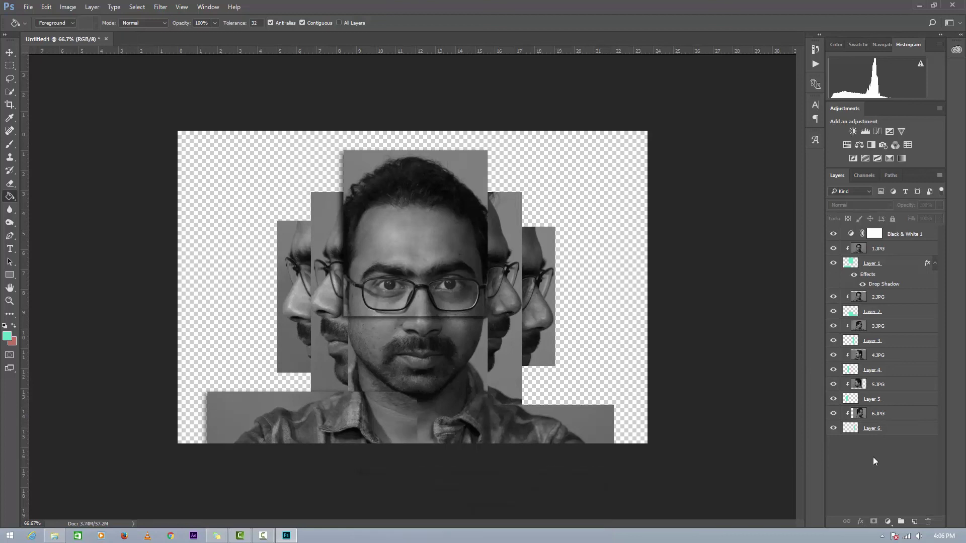
Copy Layer 1's drop shadow style and paste it onto Layers 2, 3, 4, 5 and 6
left_click(891, 264)
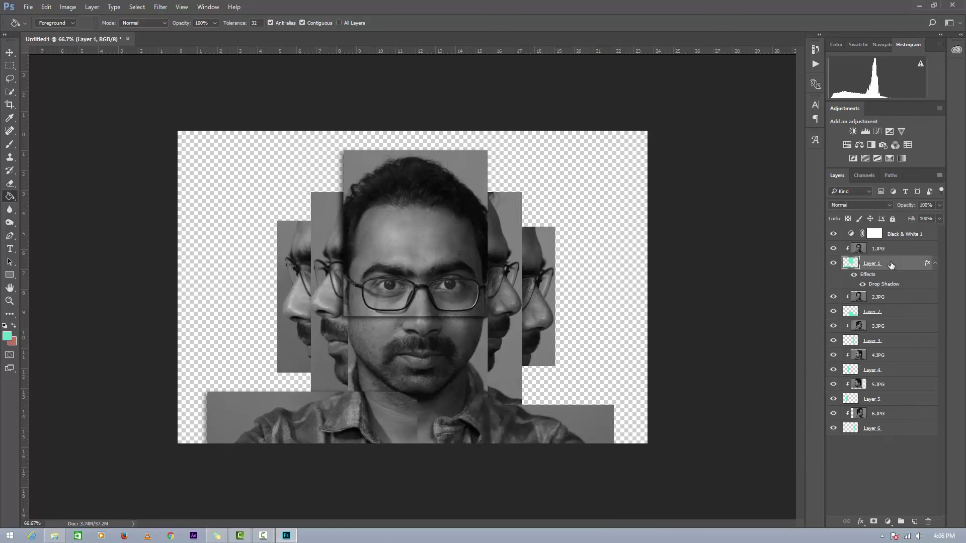
right_click(892, 265)
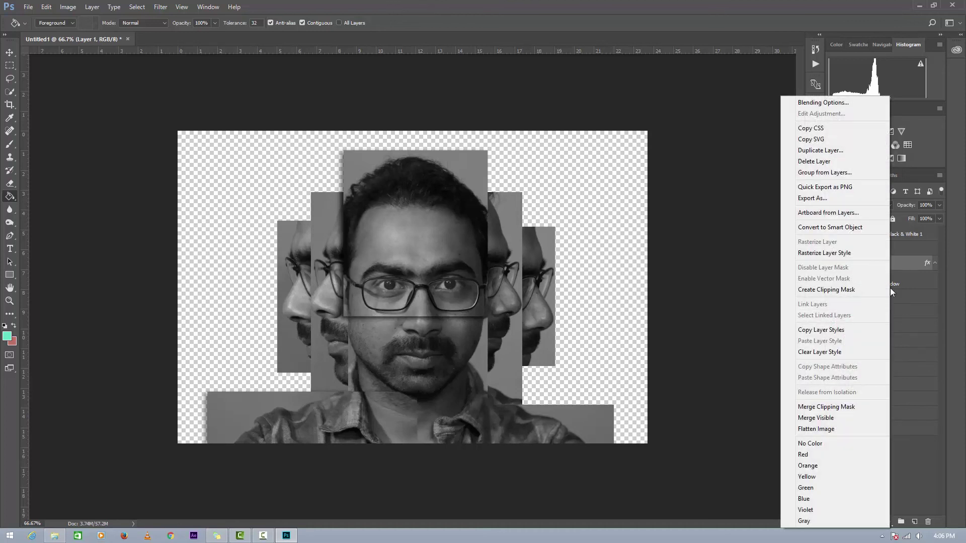
left_click(836, 335)
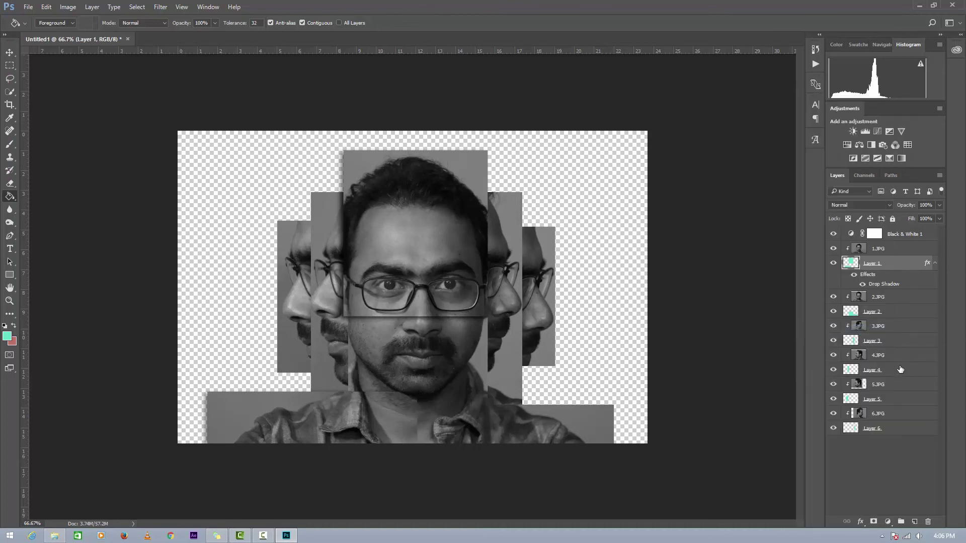
left_click(904, 316)
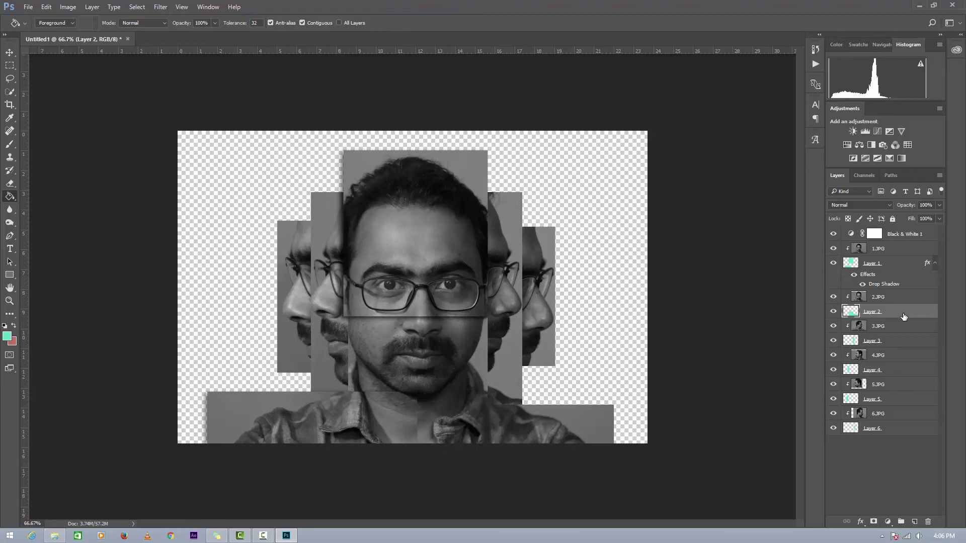
left_click(900, 344, "ctrl")
left_click(895, 375, "ctrl")
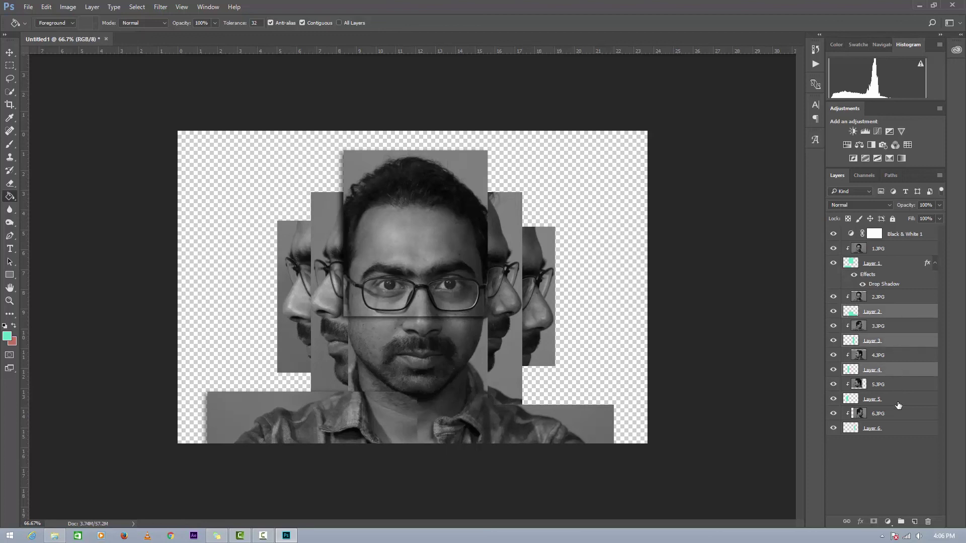
left_click(898, 401, "ctrl")
left_click(897, 431, "ctrl")
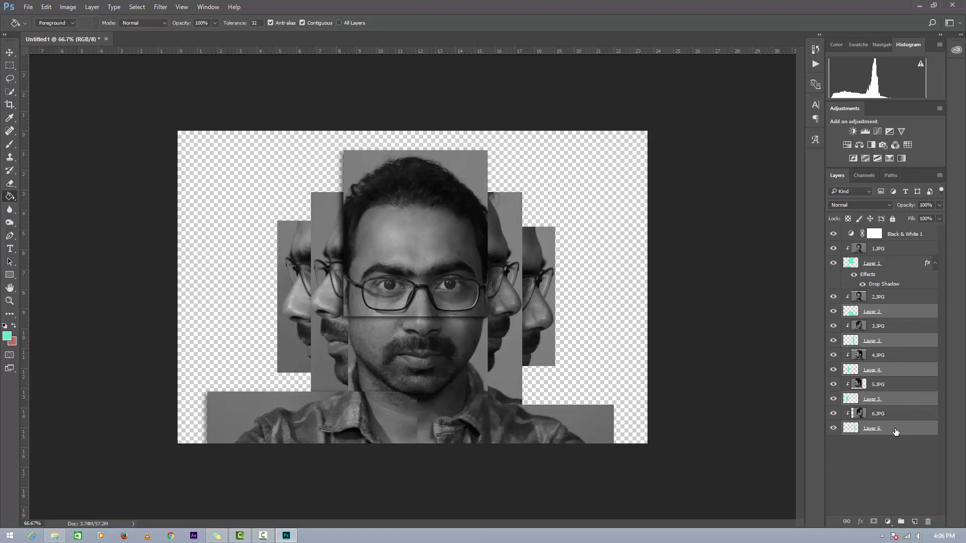
right_click(896, 432)
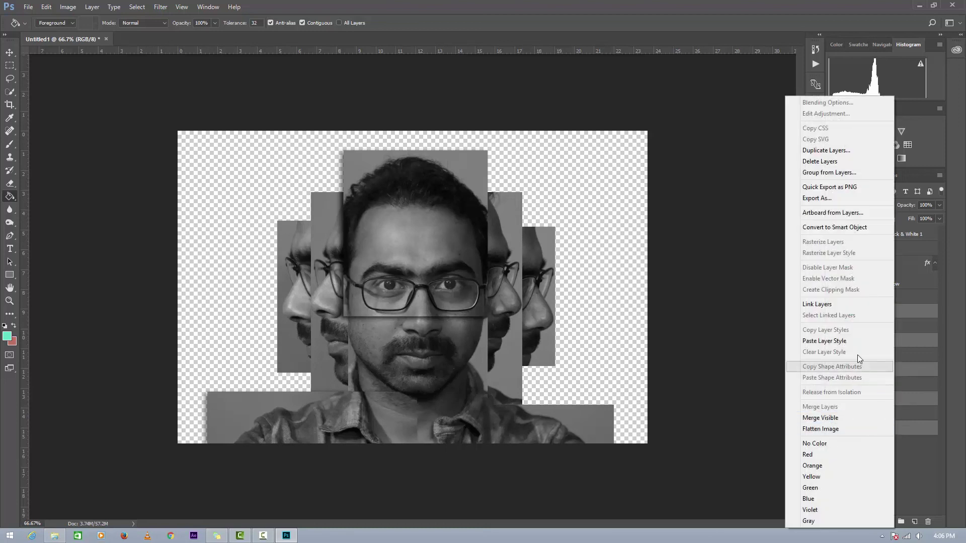
left_click(850, 340)
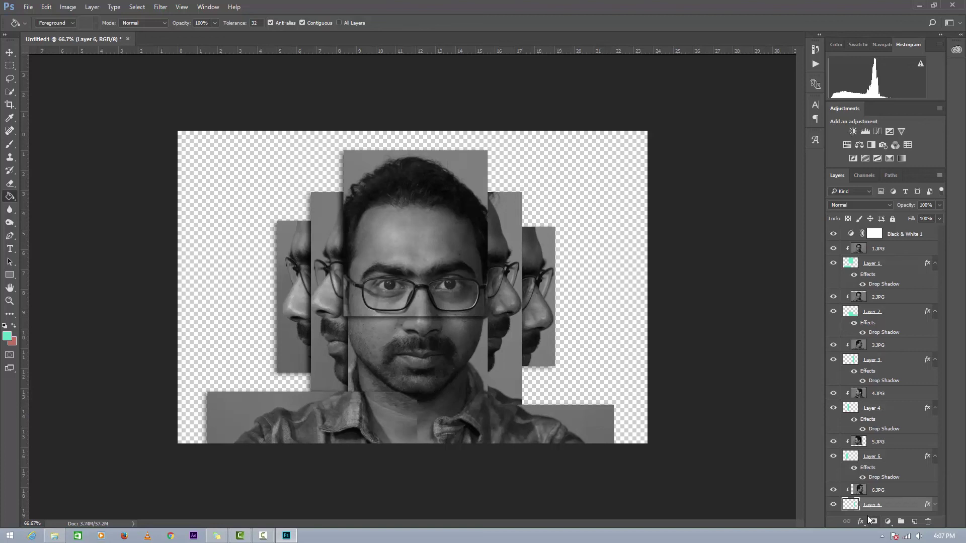
Add Layer 7 at the bottom of the stack and fill it with a gray bottom-to-top gradient
left_click(914, 523)
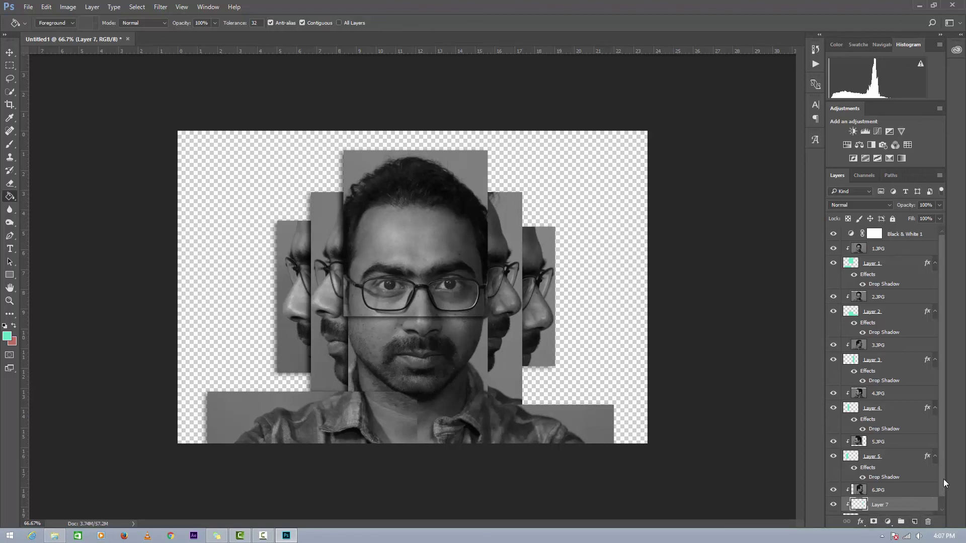
left_click_drag(944, 479, 943, 503)
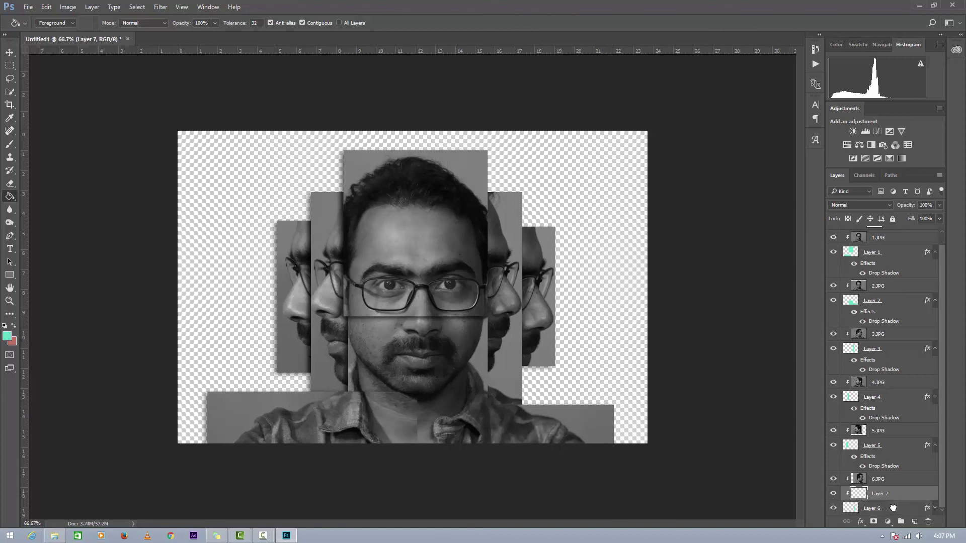
left_click_drag(895, 494, 892, 514)
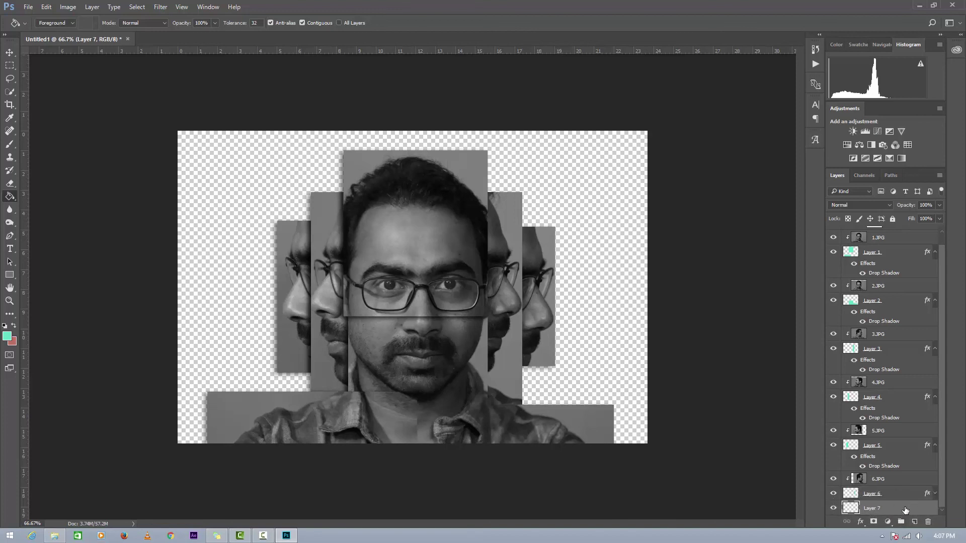
right_click(11, 200)
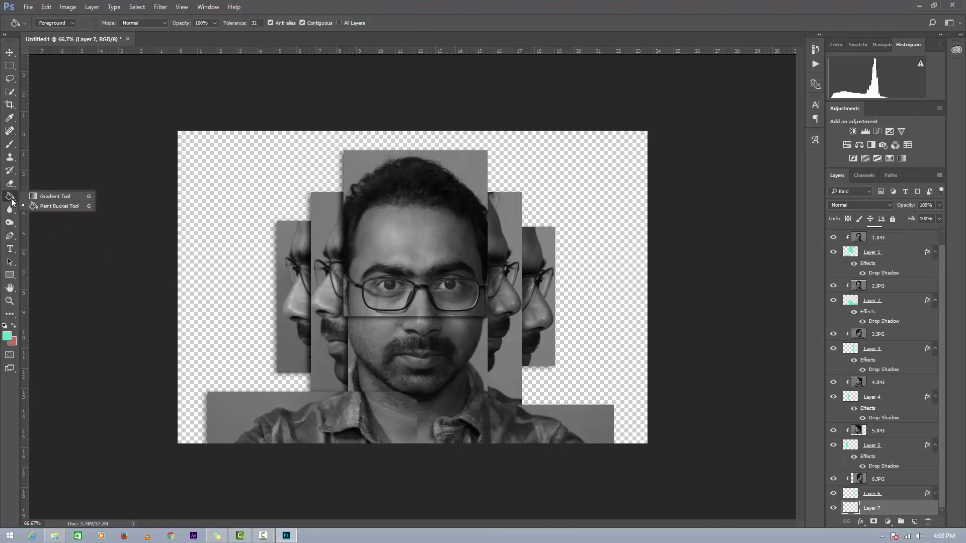
left_click(44, 198)
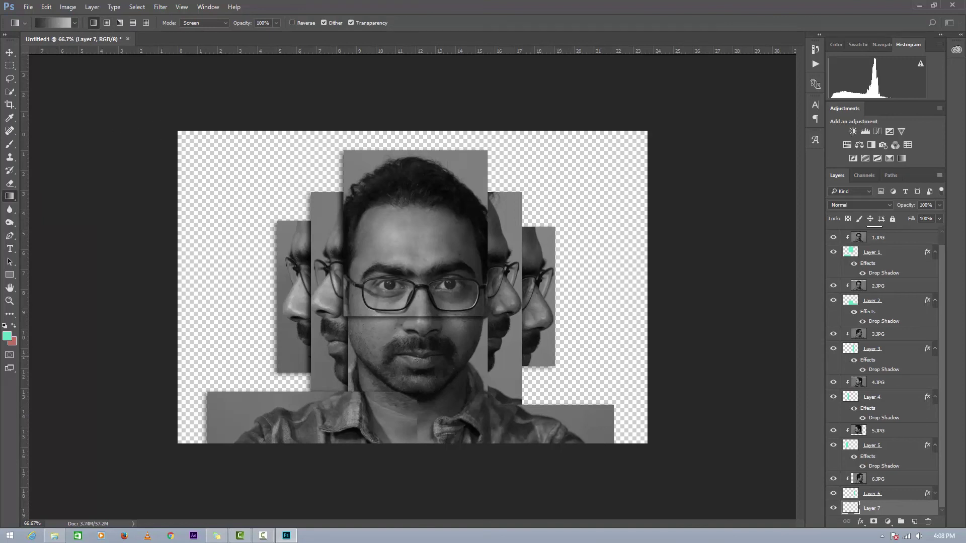
left_click_drag(424, 336, 421, 137)
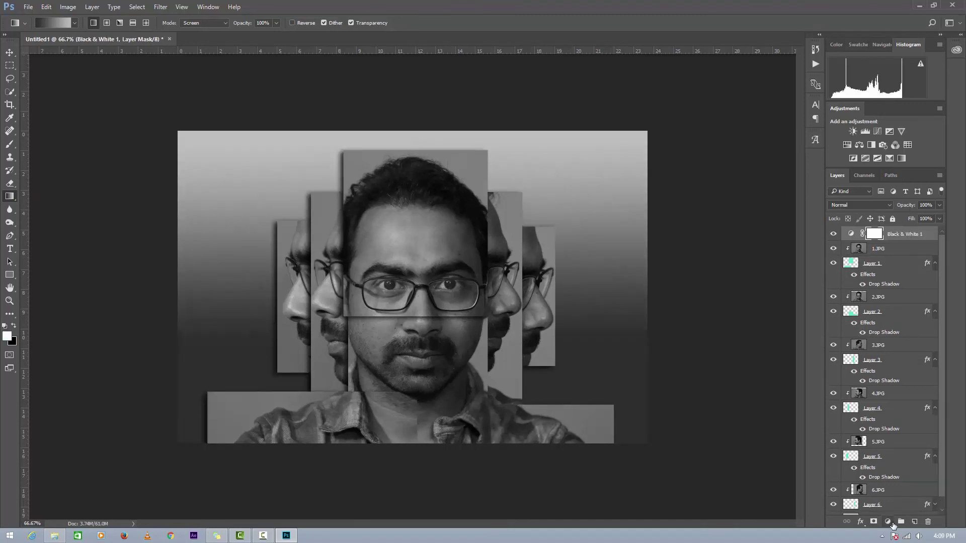
left_click(891, 523)
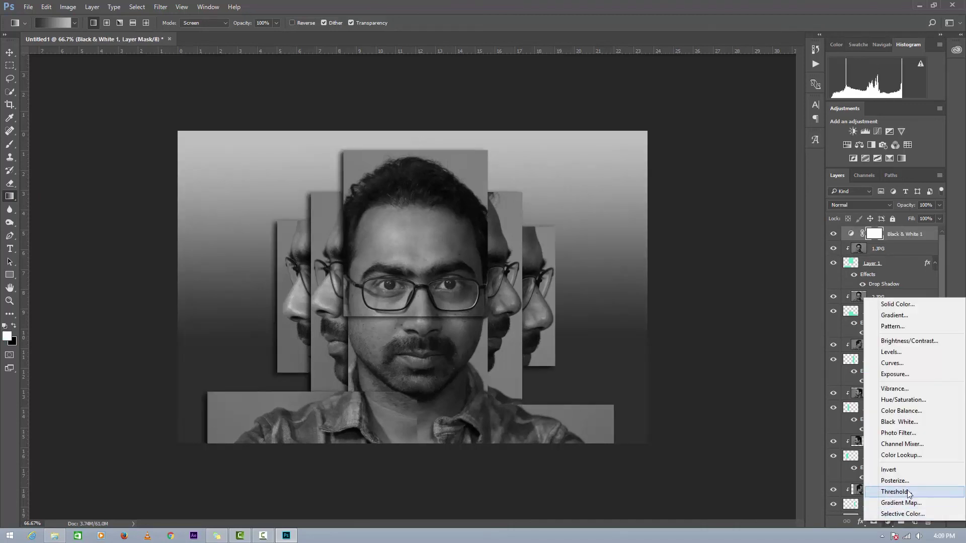
Add a Levels adjustment layer with output black level raised to 37
left_click(915, 354)
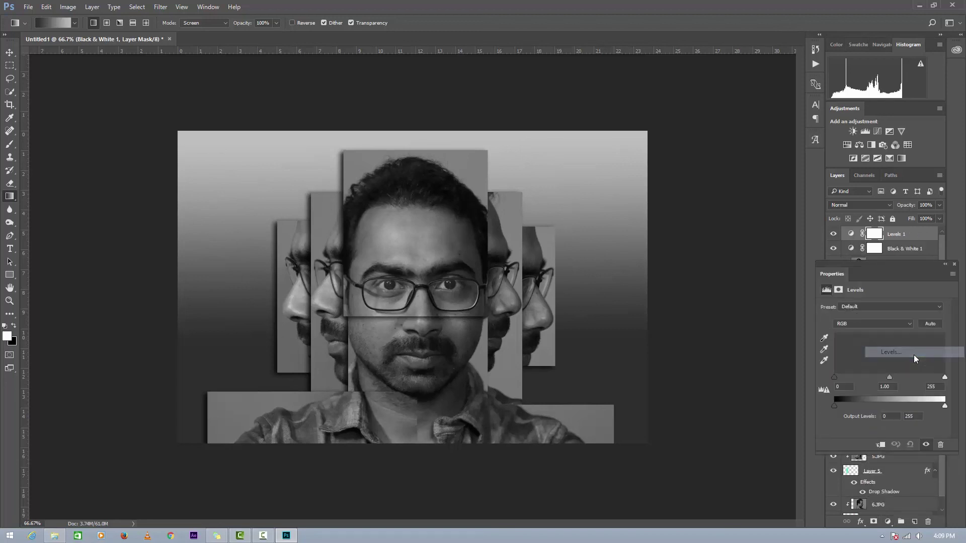
left_click_drag(836, 406, 842, 406)
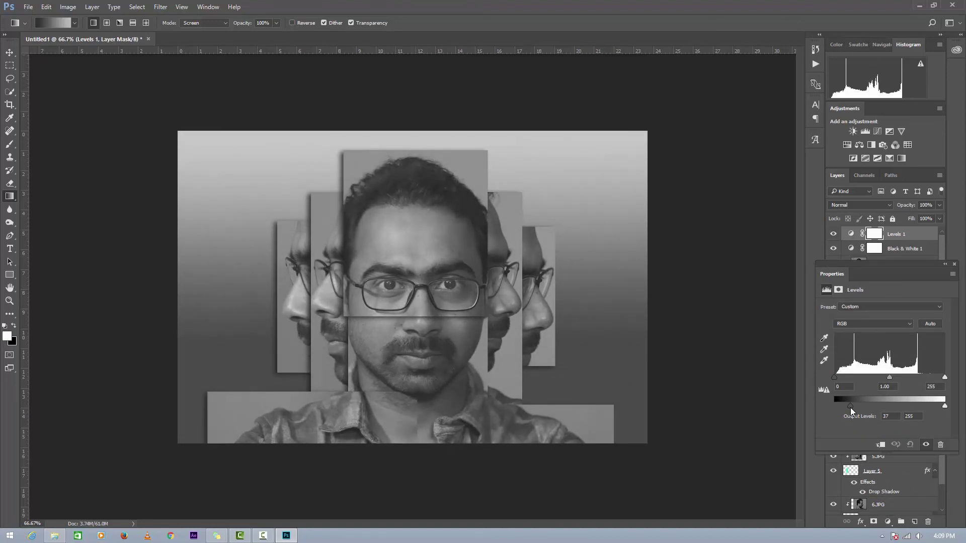
left_click(955, 265)
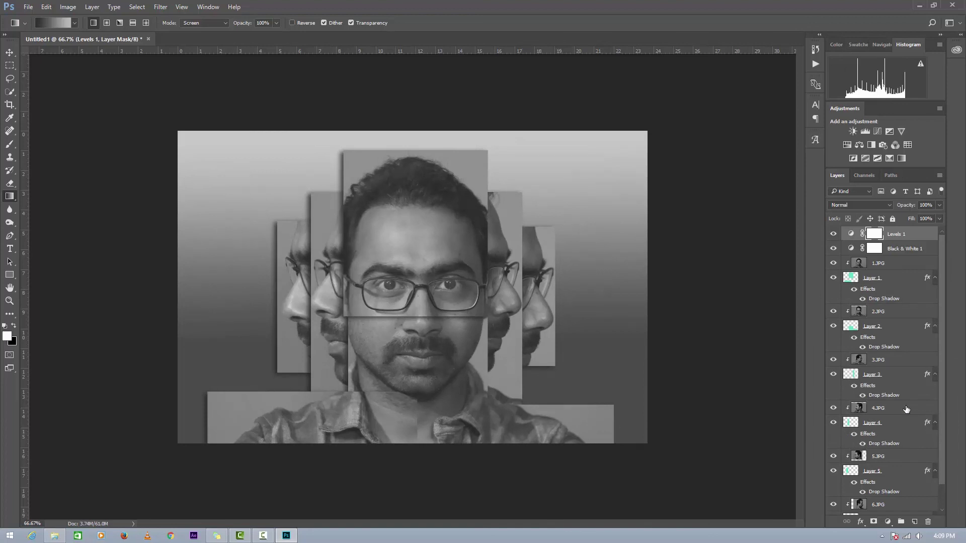